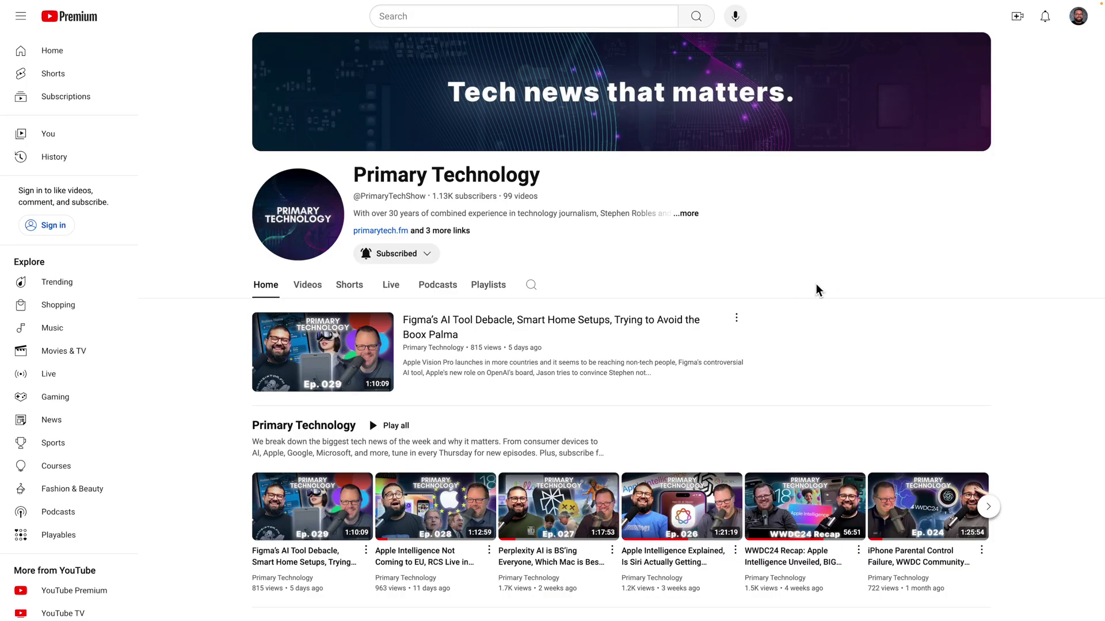
- Generate the episode, then share the entire Screen 2 into the recording session
scroll(840, 289, down, 2)
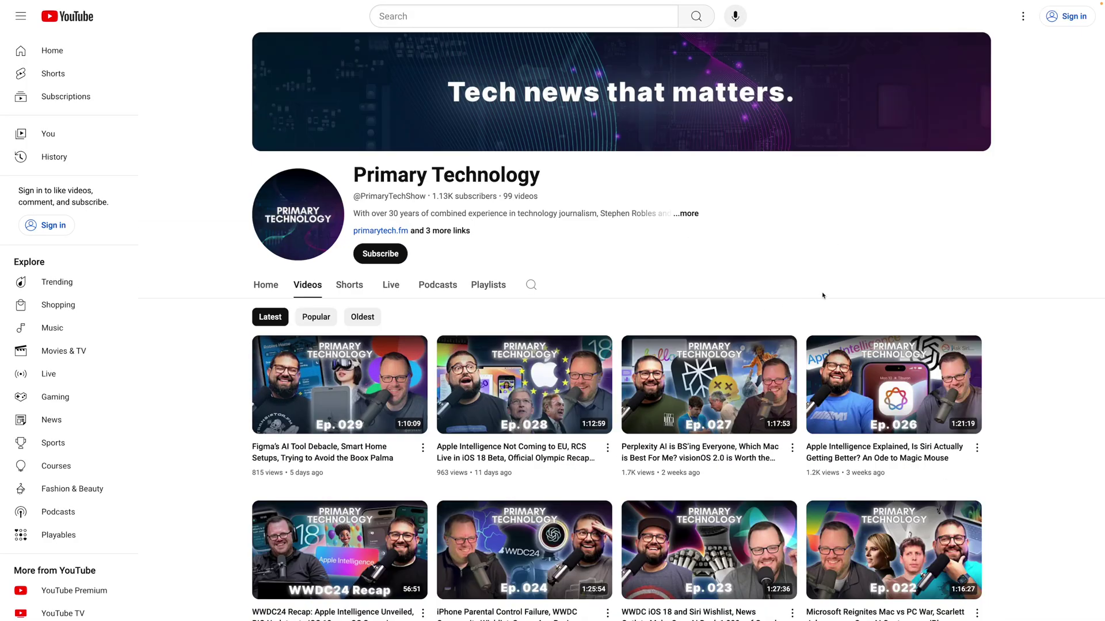
scroll(822, 292, down, 3)
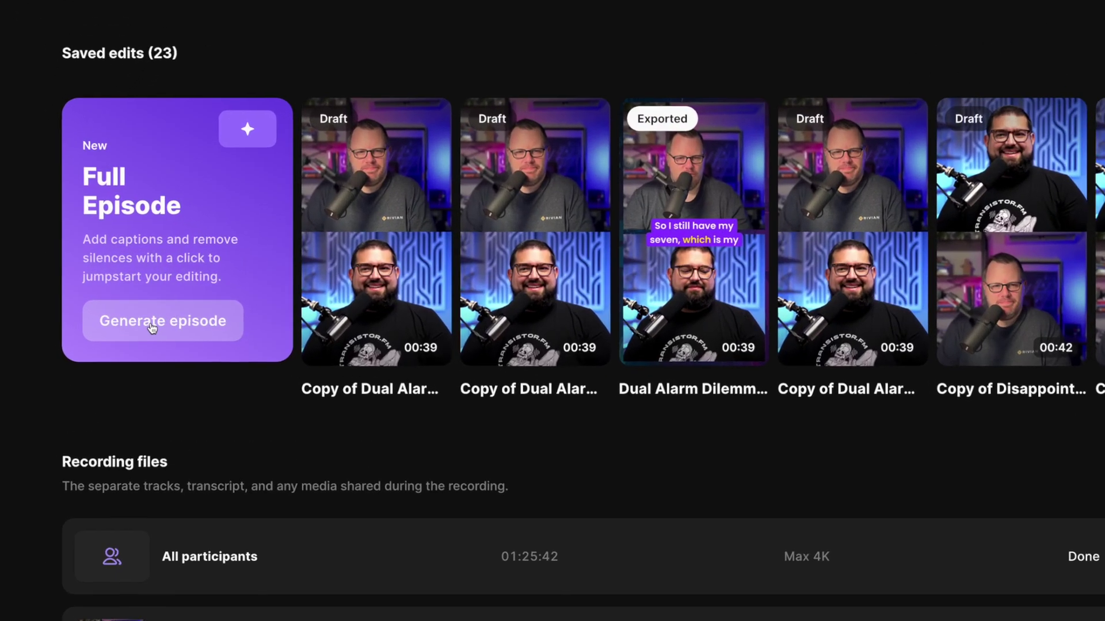
click(152, 325)
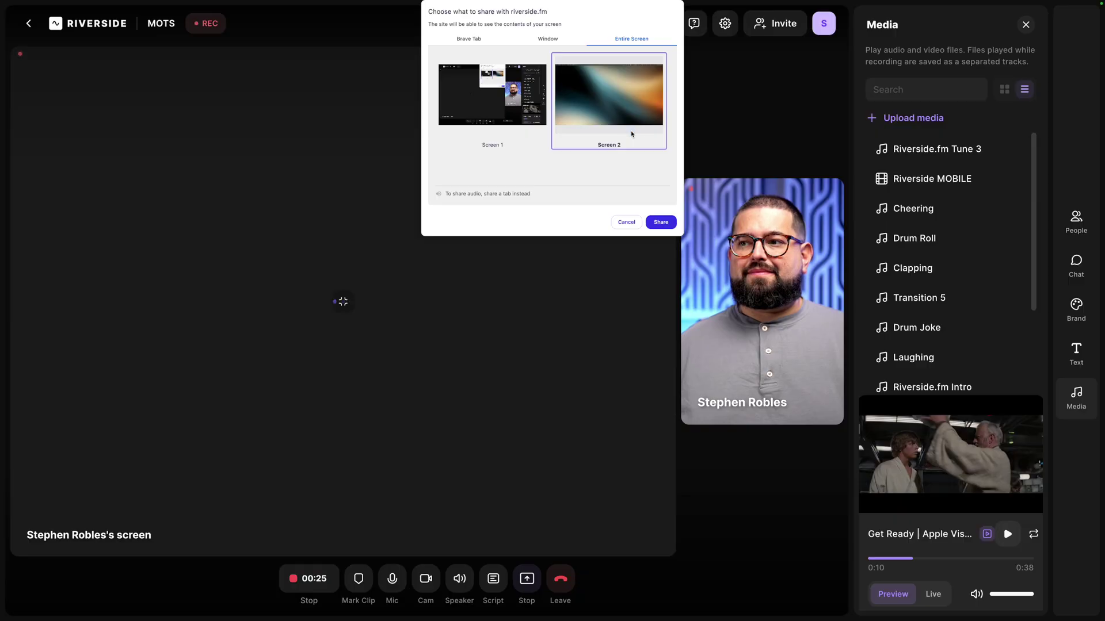
click(660, 222)
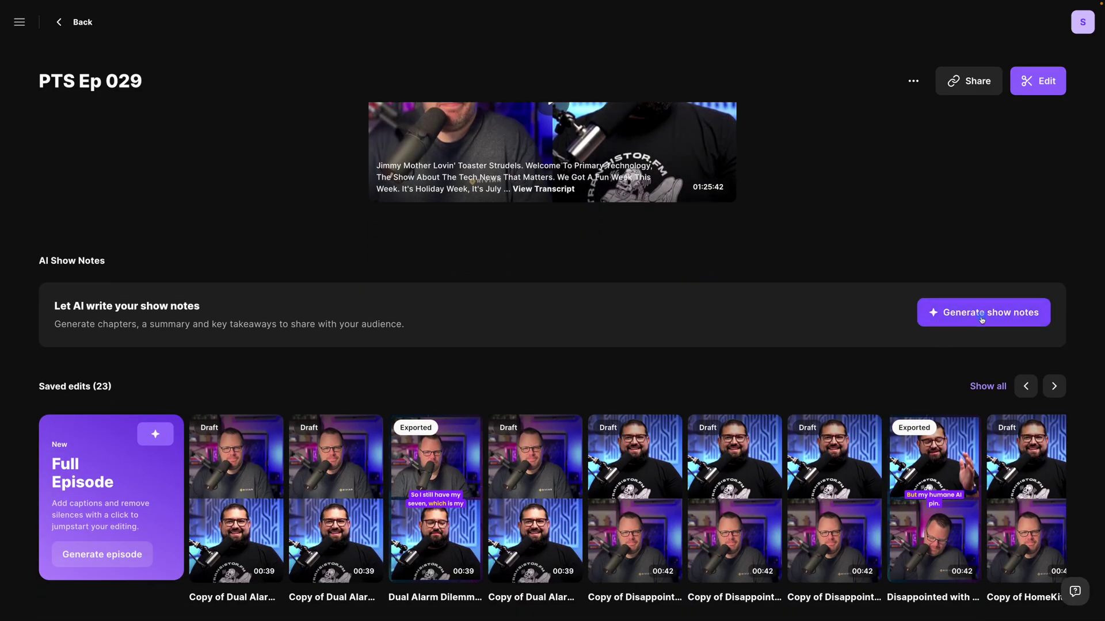
- Generate AI show notes for PTS Ep 029 and review the generated keywords
click(981, 320)
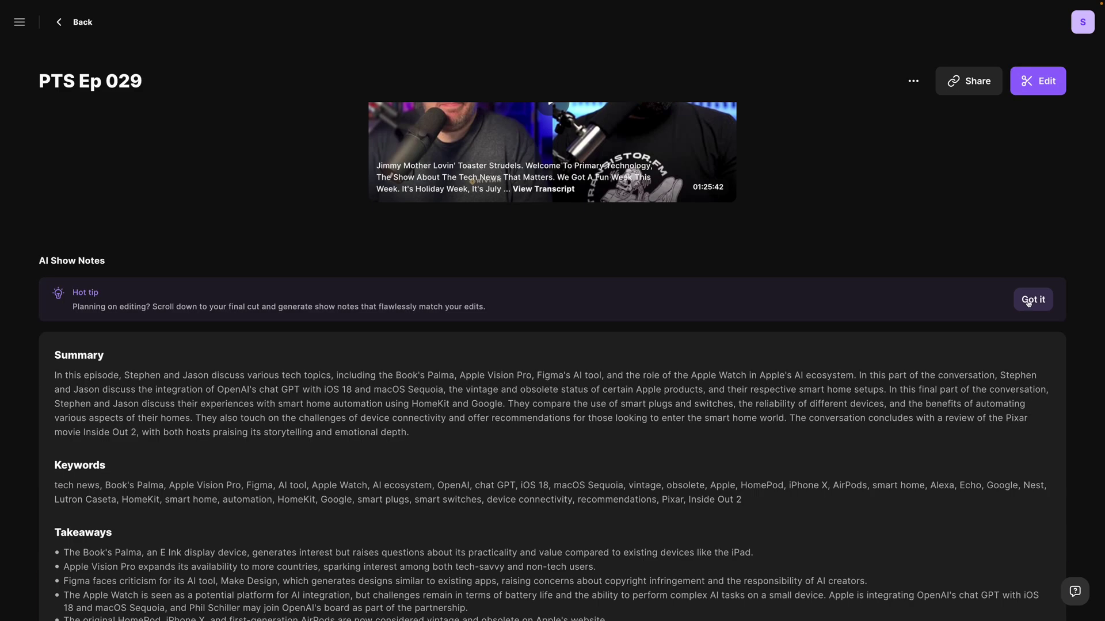
click(1028, 302)
scroll(576, 289, down, 3)
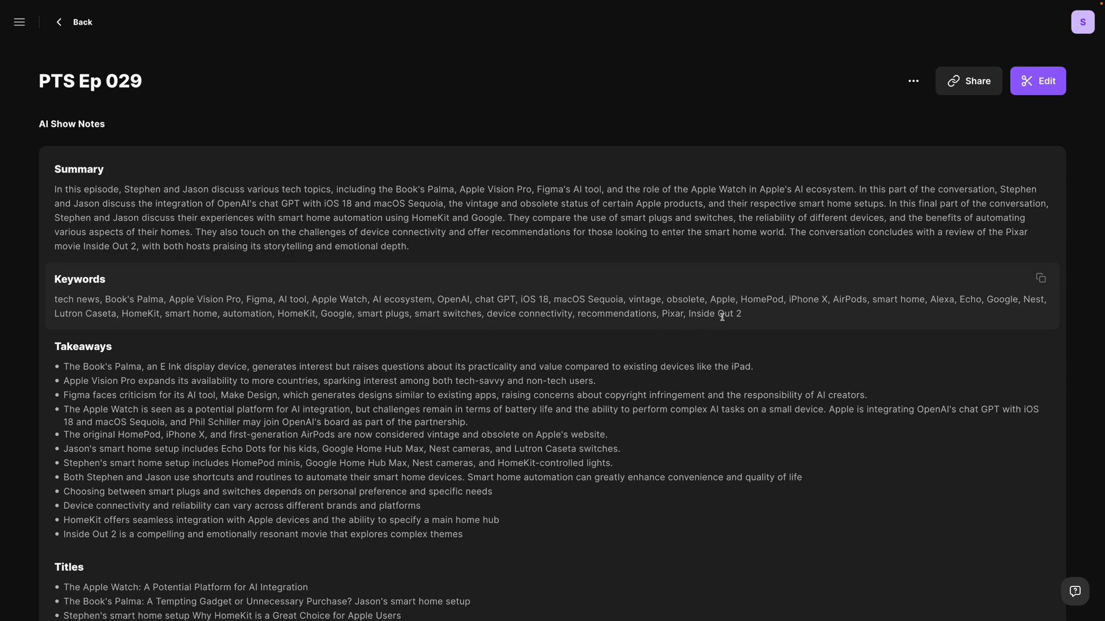
drag(744, 320, 320, 338)
click(321, 340)
- Look over the remaining notes: takeaways, titles, sound bites and chapters
scroll(328, 347, down, 5)
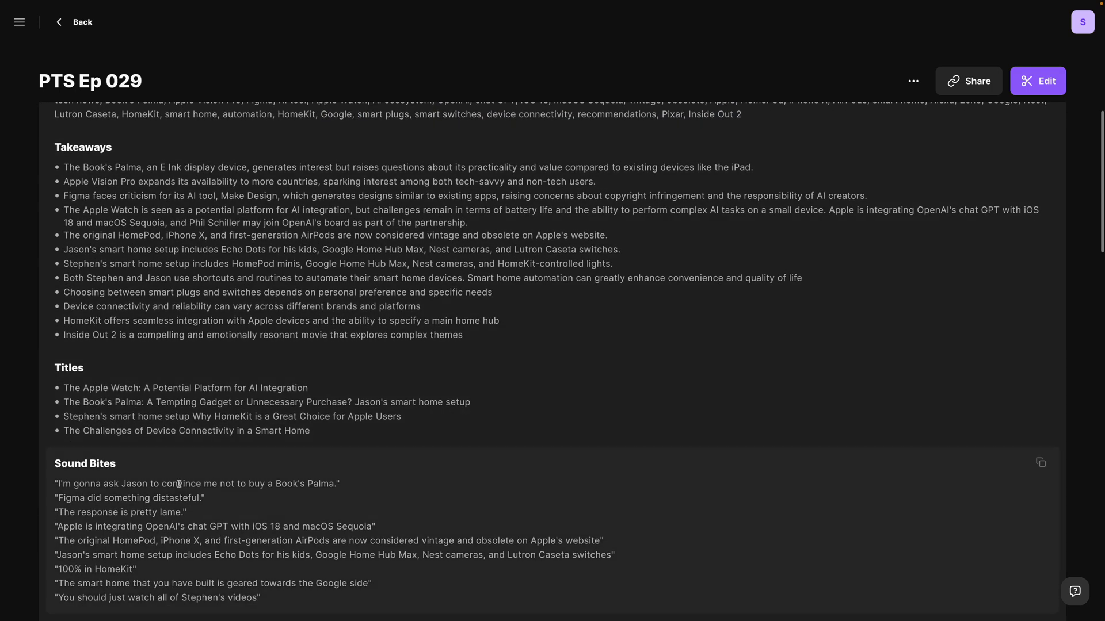
scroll(266, 445, down, 8)
drag(165, 327, 176, 333)
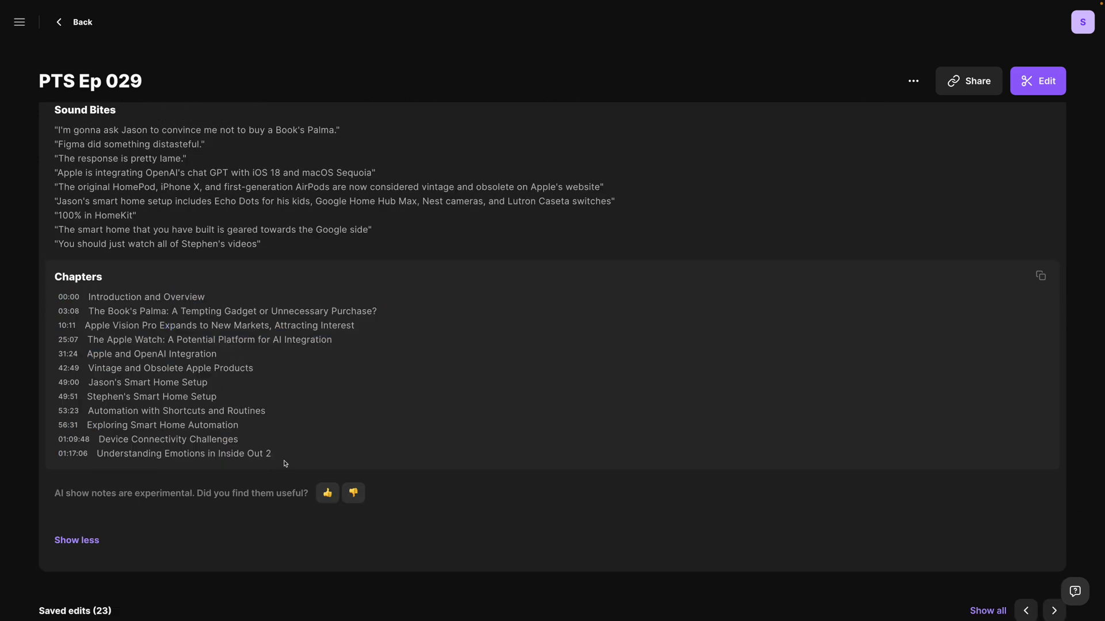
scroll(268, 430, up, 13)
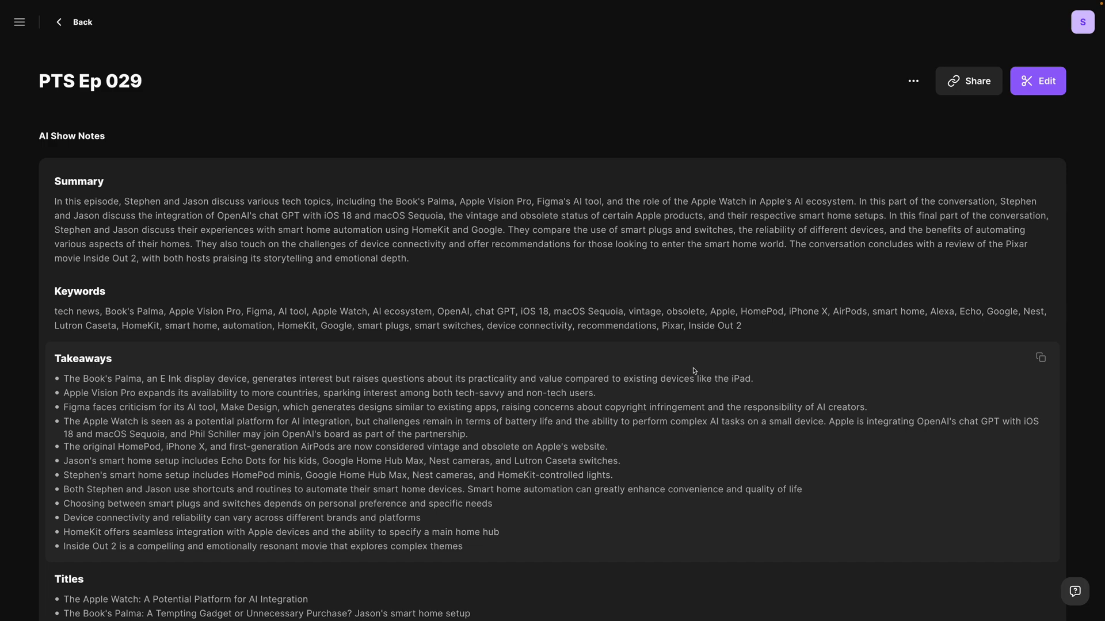
scroll(288, 345, down, 20)
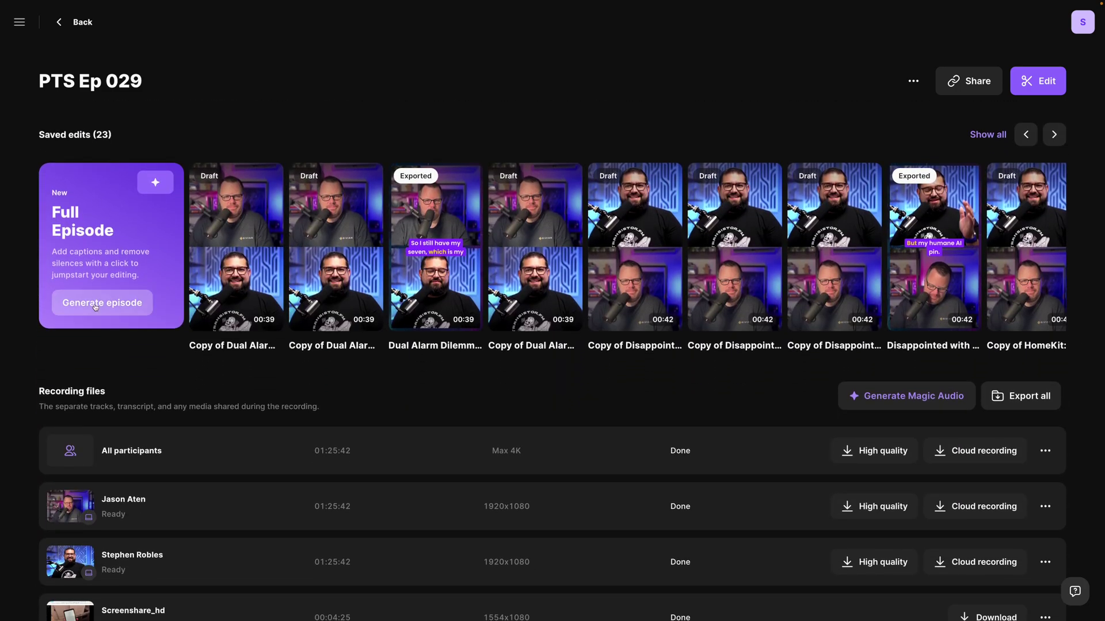
- Generate a new Full Episode edit of PTS Ep 029 and open it in the editor
click(96, 305)
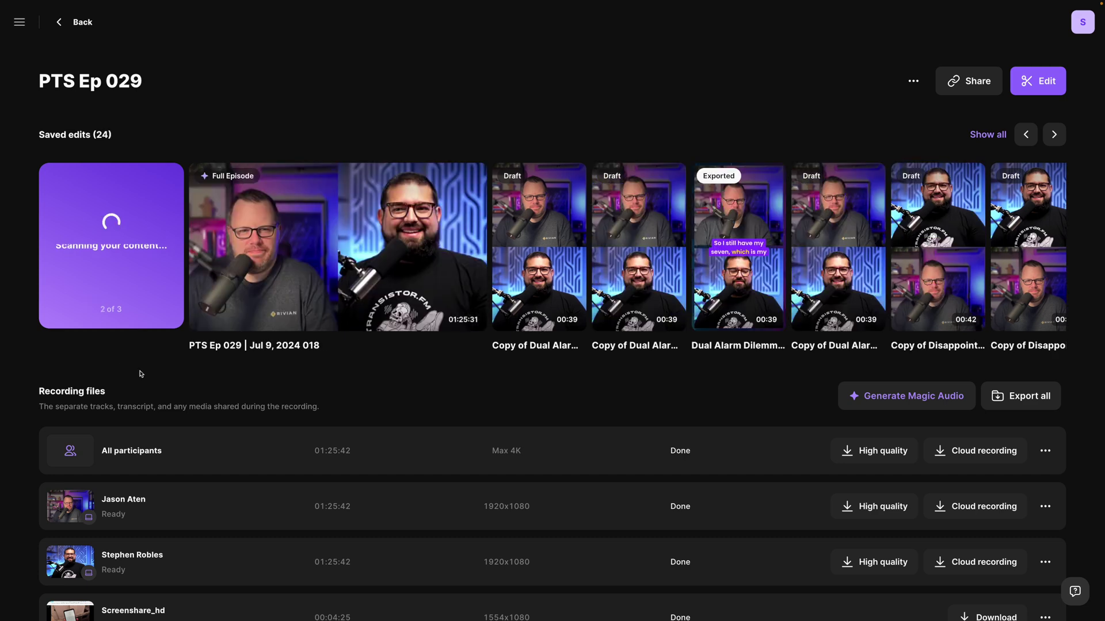
scroll(132, 356, right, 2)
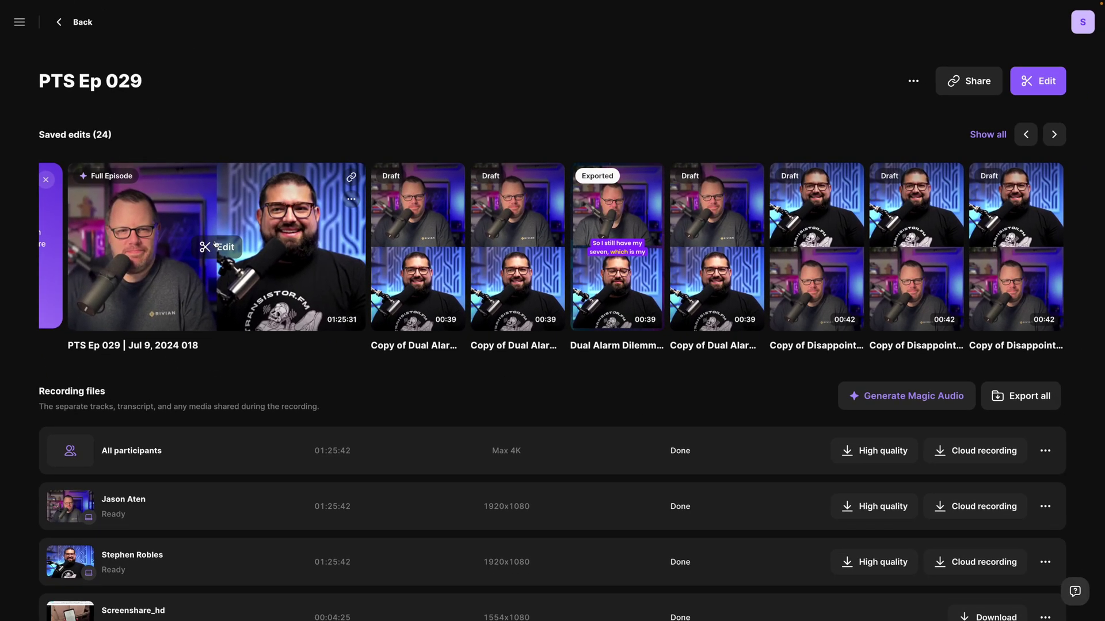
click(218, 249)
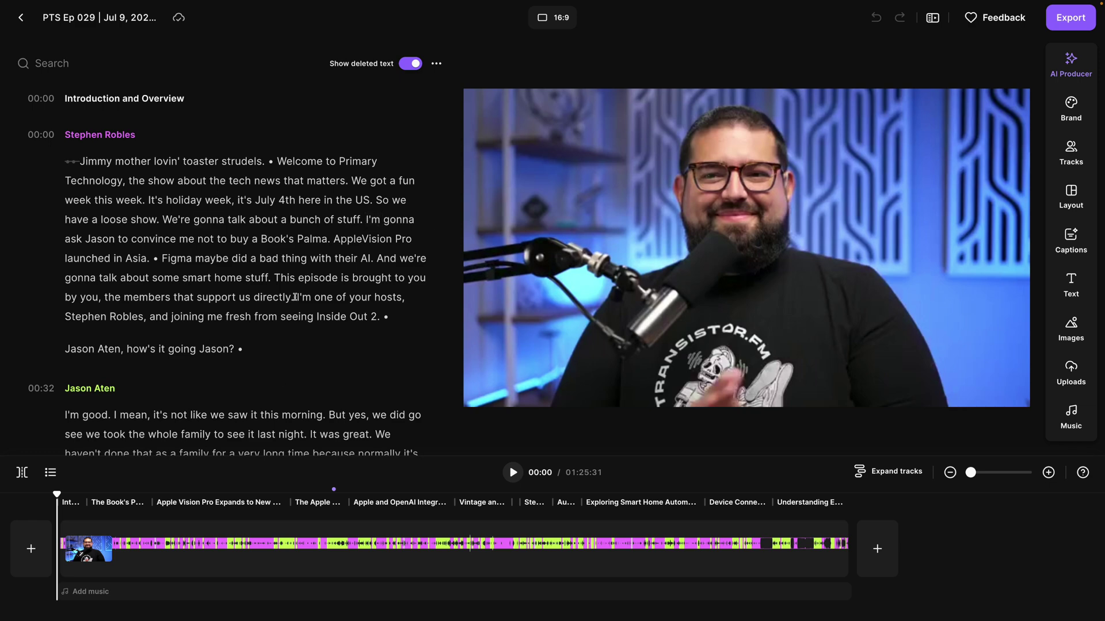
- Cut the short opening-word clip from the start of the timeline
click(1049, 473)
click(1049, 473)
click(1049, 473)
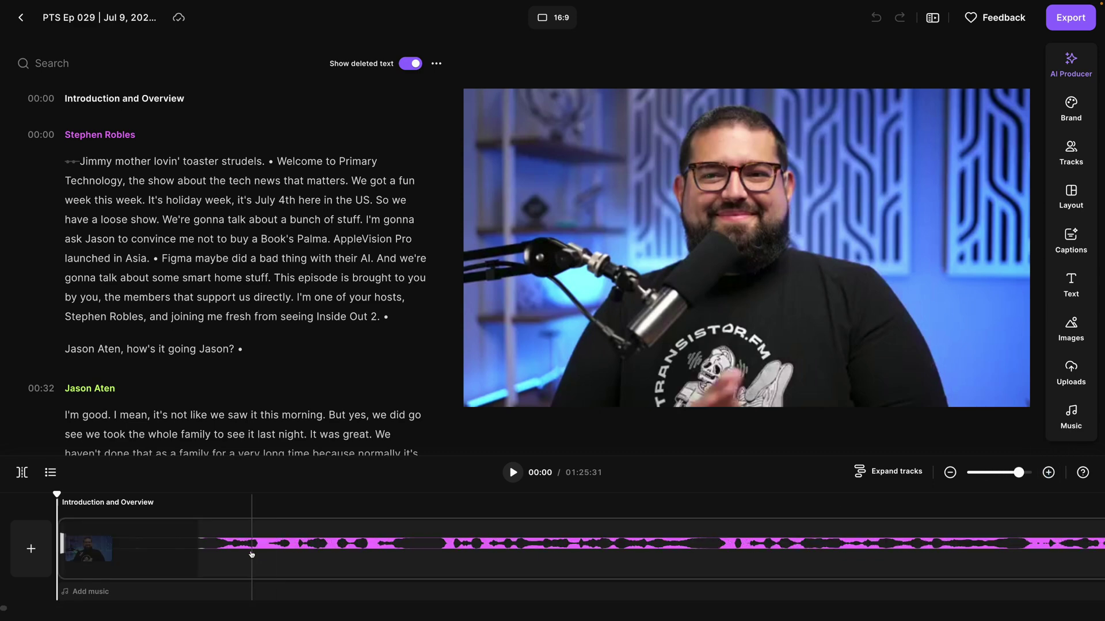
click(63, 550)
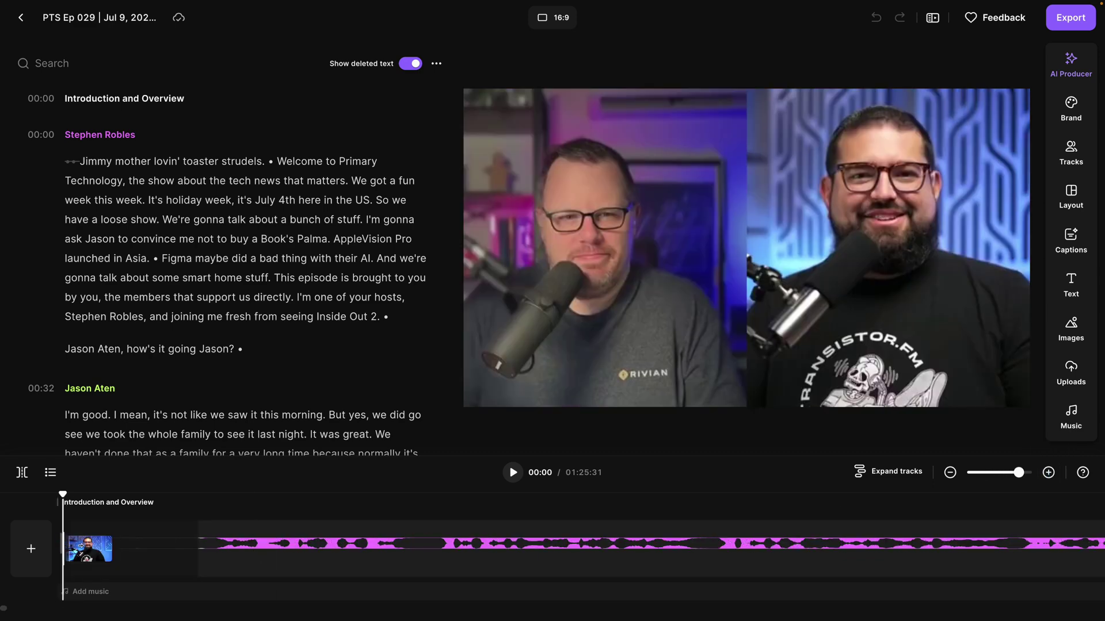
key(Delete)
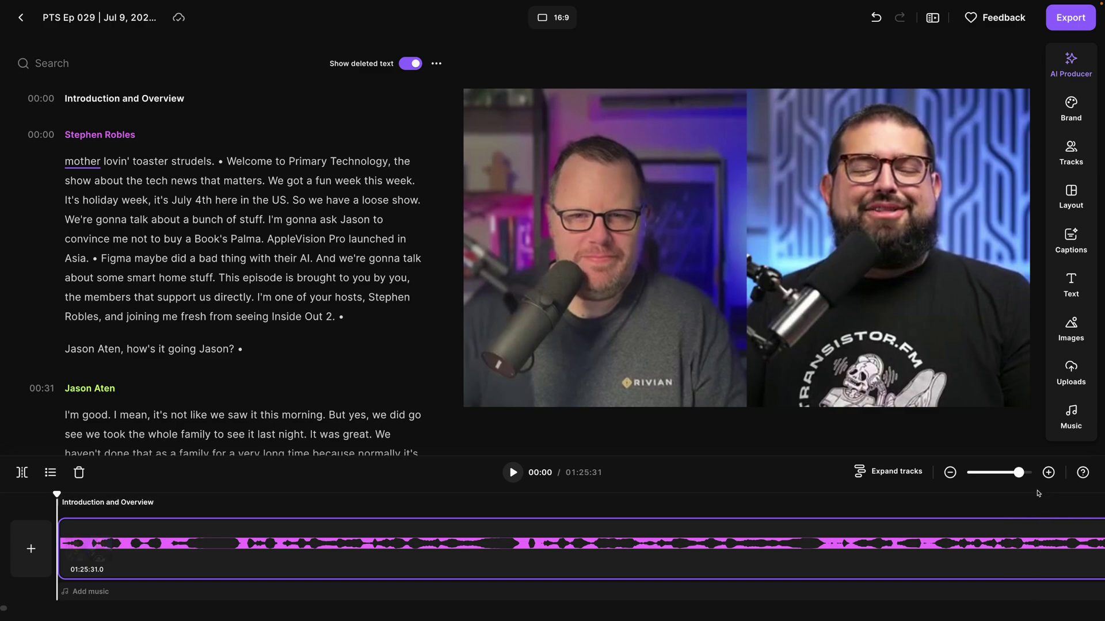
click(949, 472)
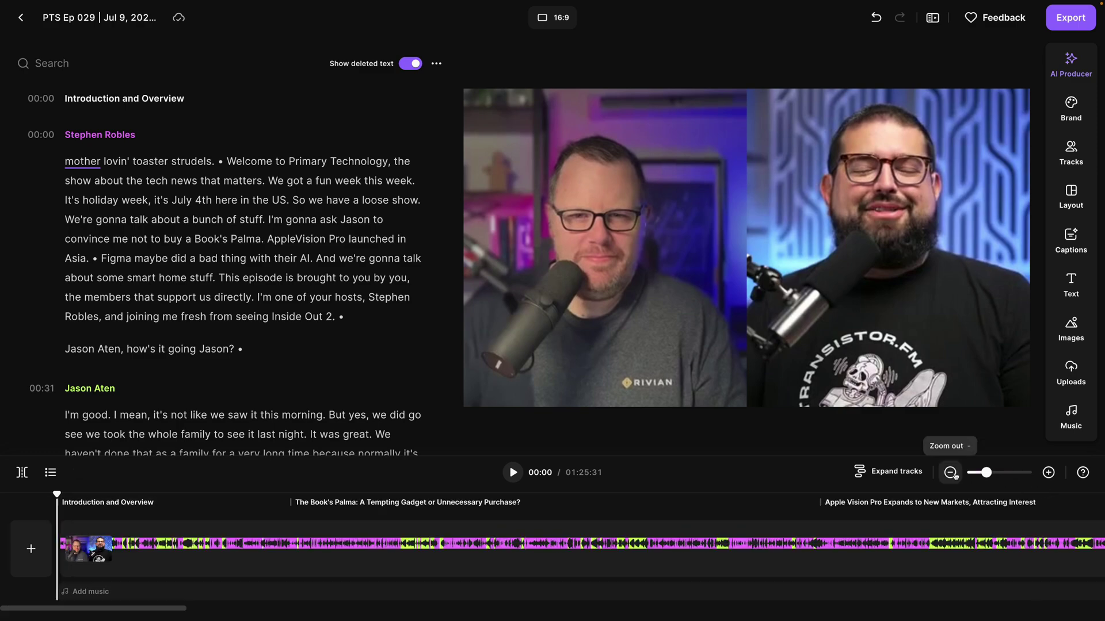
- Delete all transcript after 'We'll catch you next week', ending the episode at 01:10:07
click(66, 62)
text(next week)
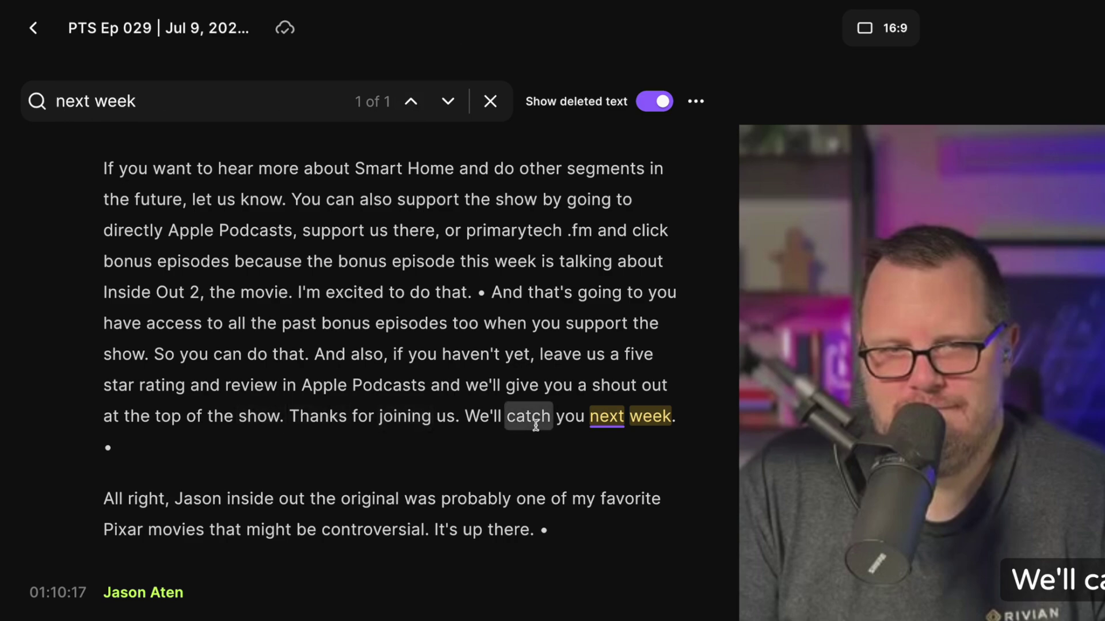
drag(105, 447, 268, 414)
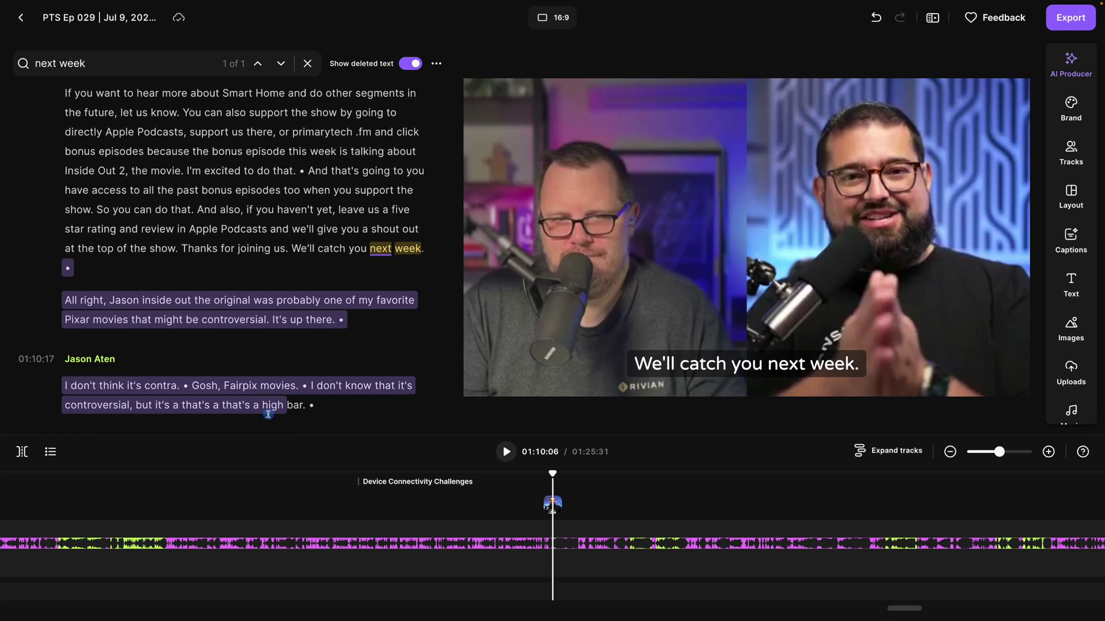
key(ctrl+shift+End)
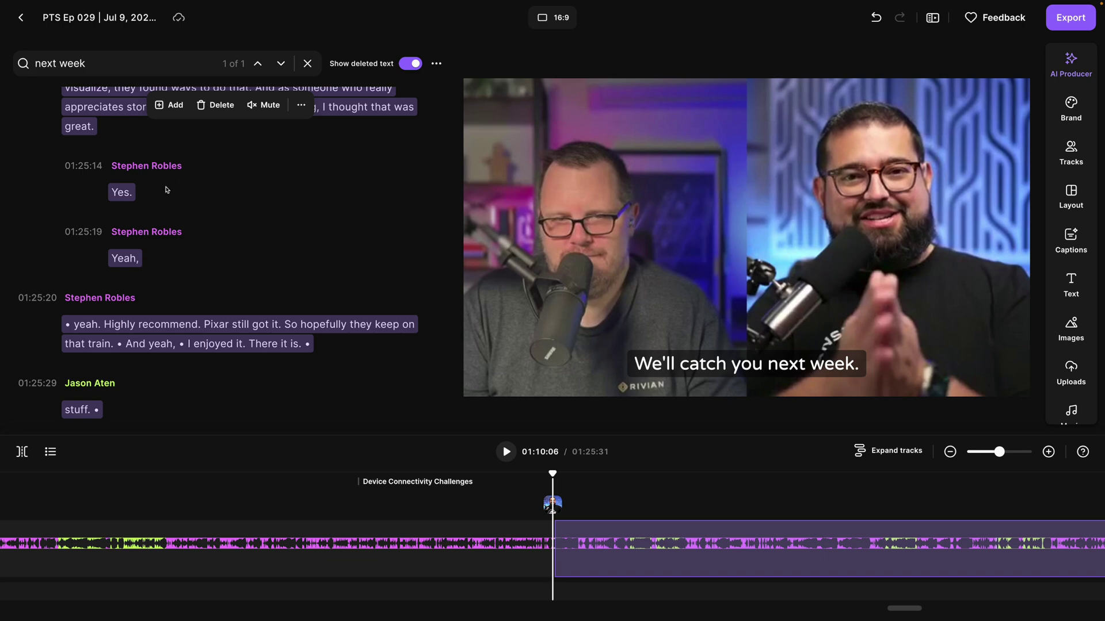
click(220, 105)
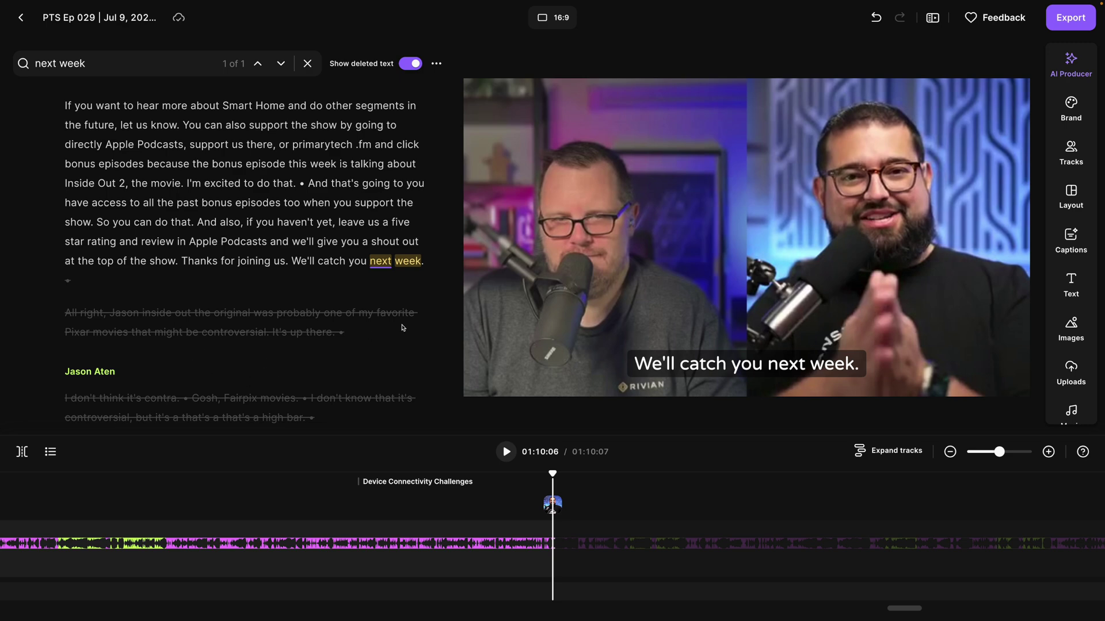
- Delete the passage near 29:49 from 'You could not…' to 'The watch is perfect for that.'
click(950, 452)
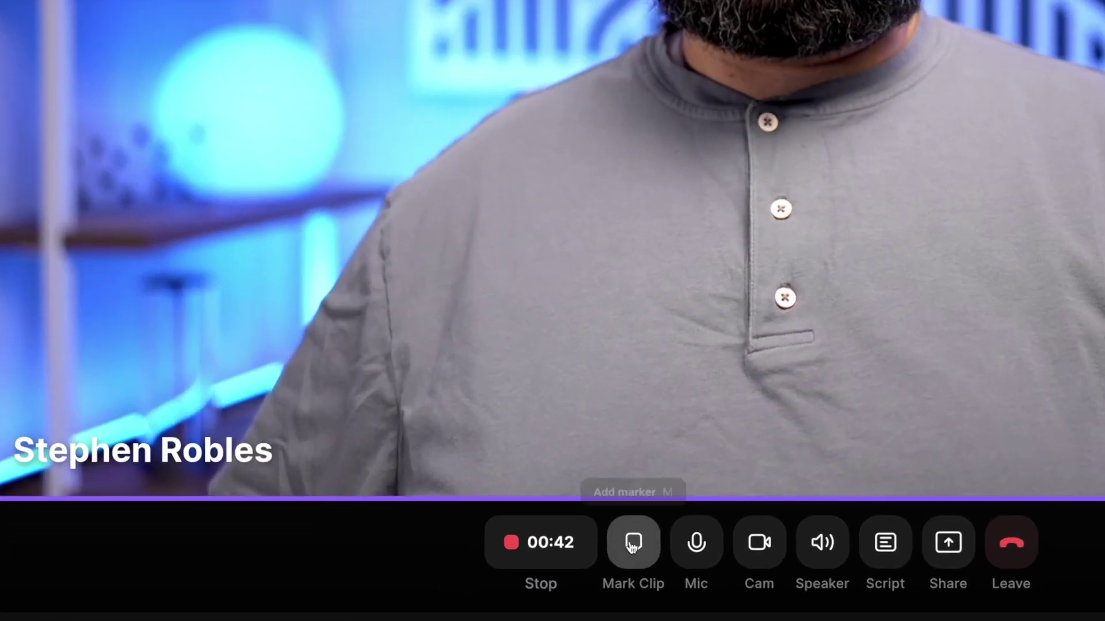
click(360, 578)
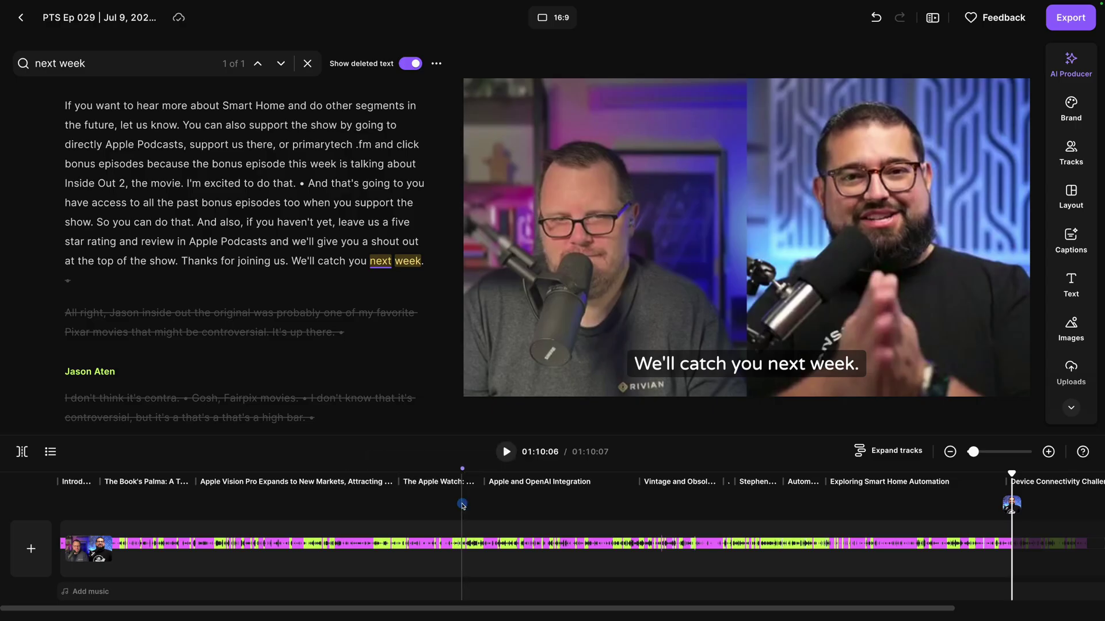
click(462, 503)
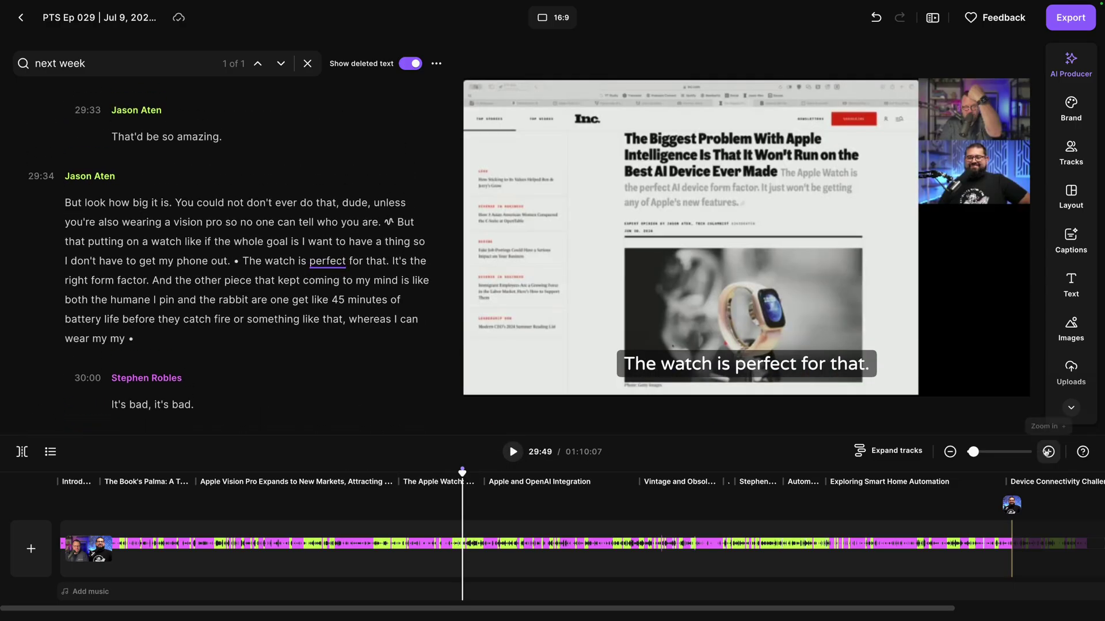
drag(176, 202, 391, 262)
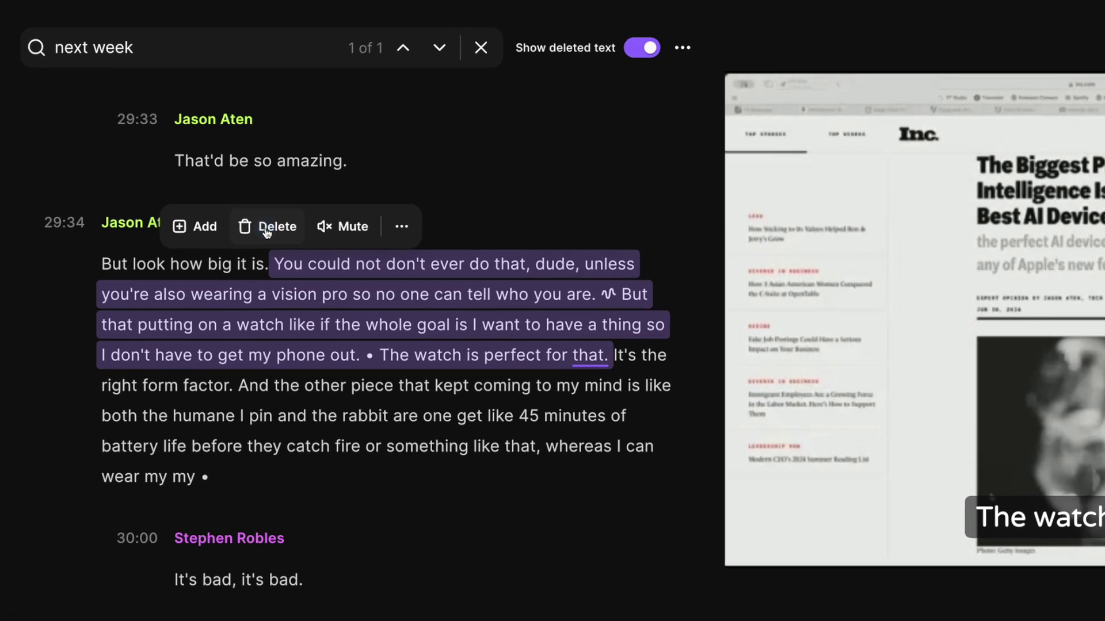
click(177, 178)
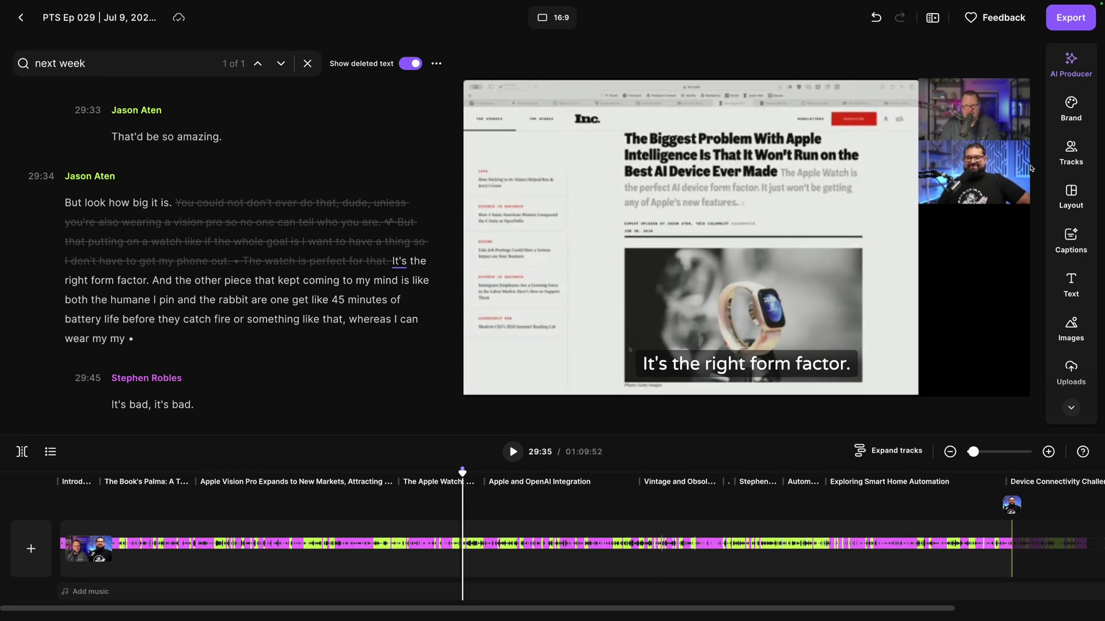
- Apply the first background image and give the layout rounded corners
click(1070, 106)
click(915, 185)
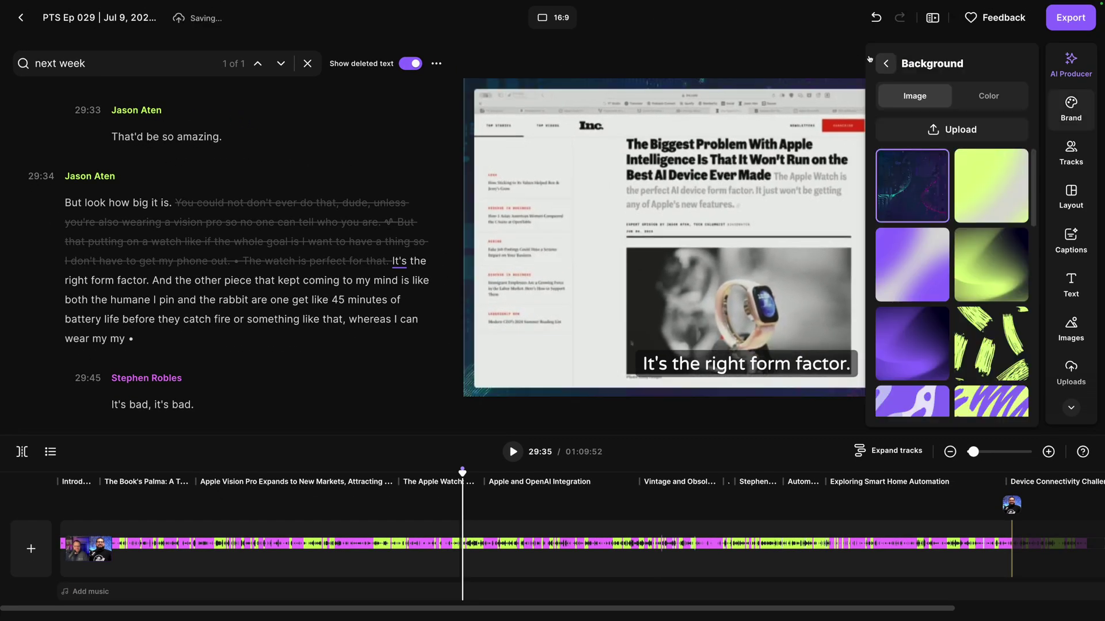
click(848, 60)
click(1071, 196)
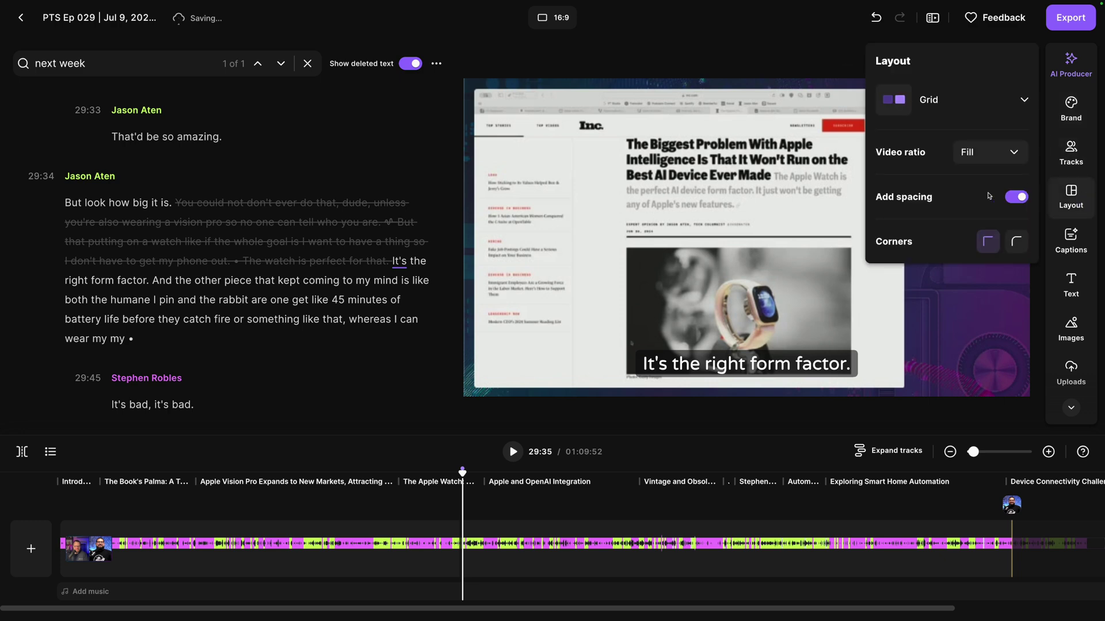
click(1015, 242)
click(982, 164)
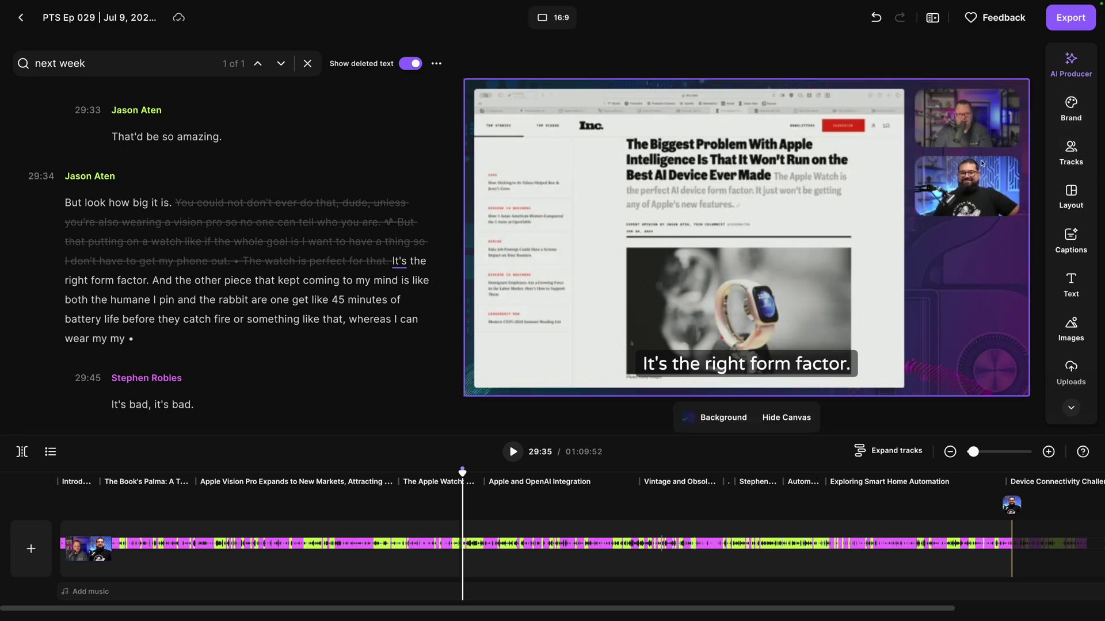
- Reorder the tracks so Stephen Robles comes ahead of Jason Aten
click(1063, 151)
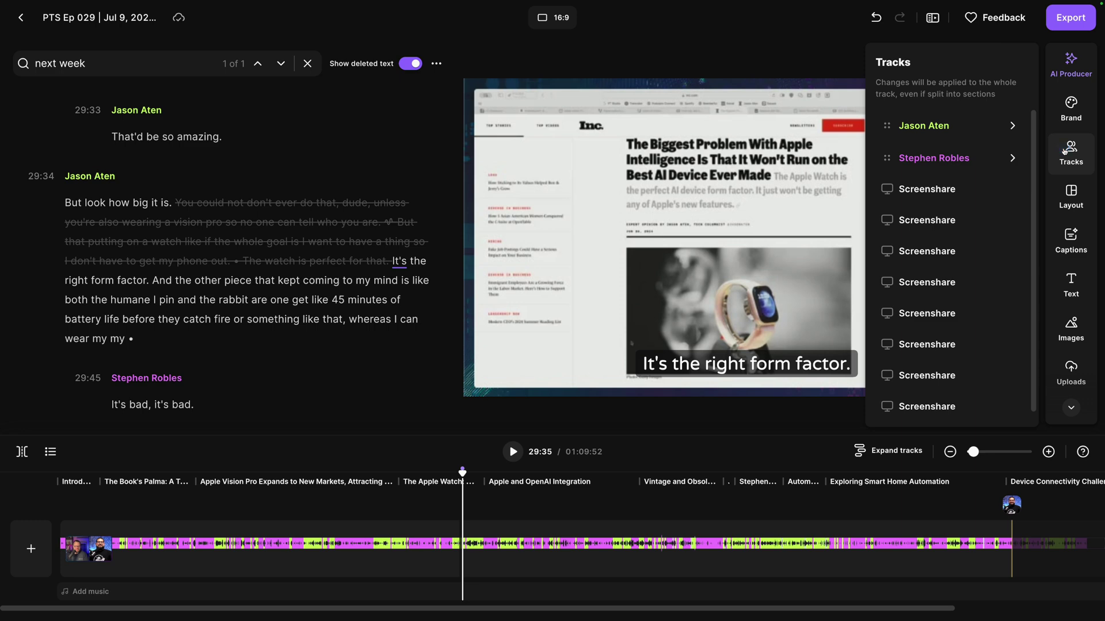
drag(887, 125, 887, 158)
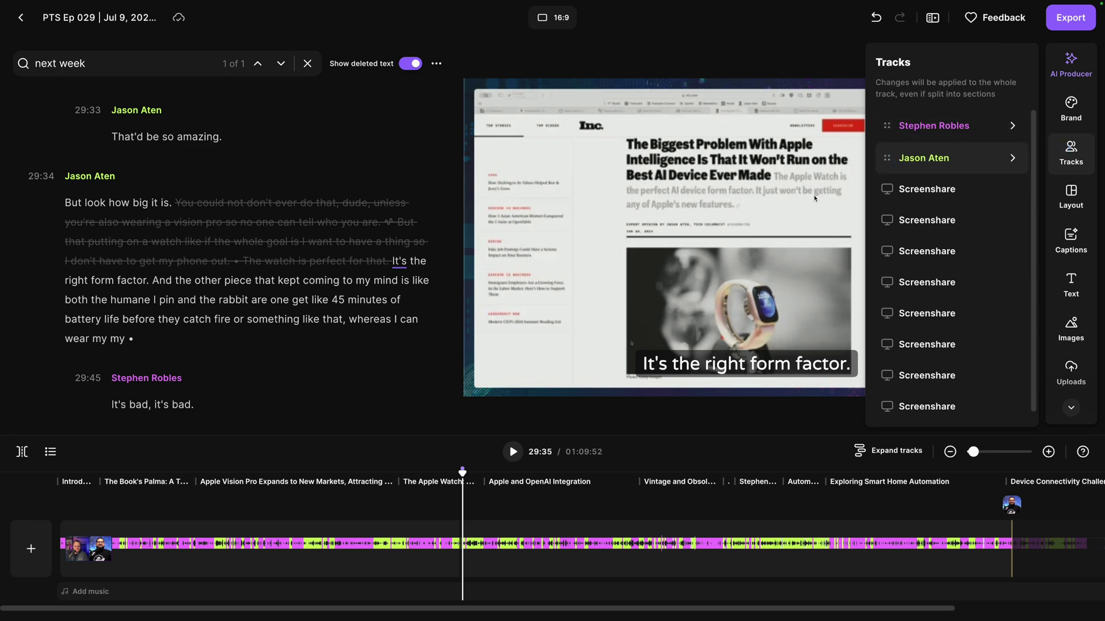
click(814, 199)
click(552, 17)
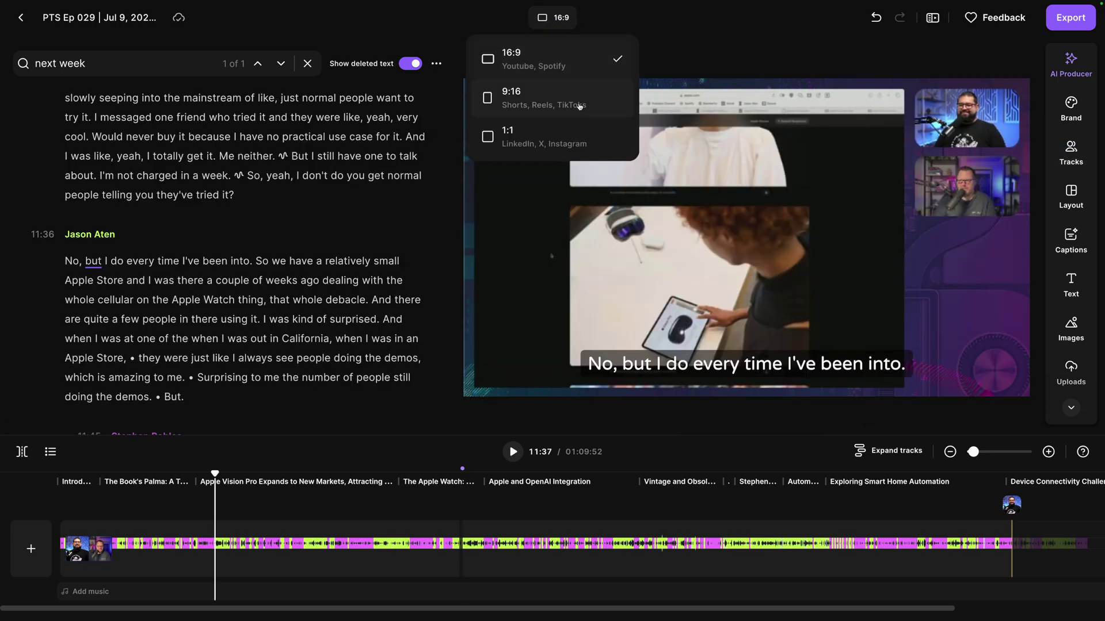
- Replace the caption with the white preset that highlights the spoken word in purple
click(699, 35)
click(676, 368)
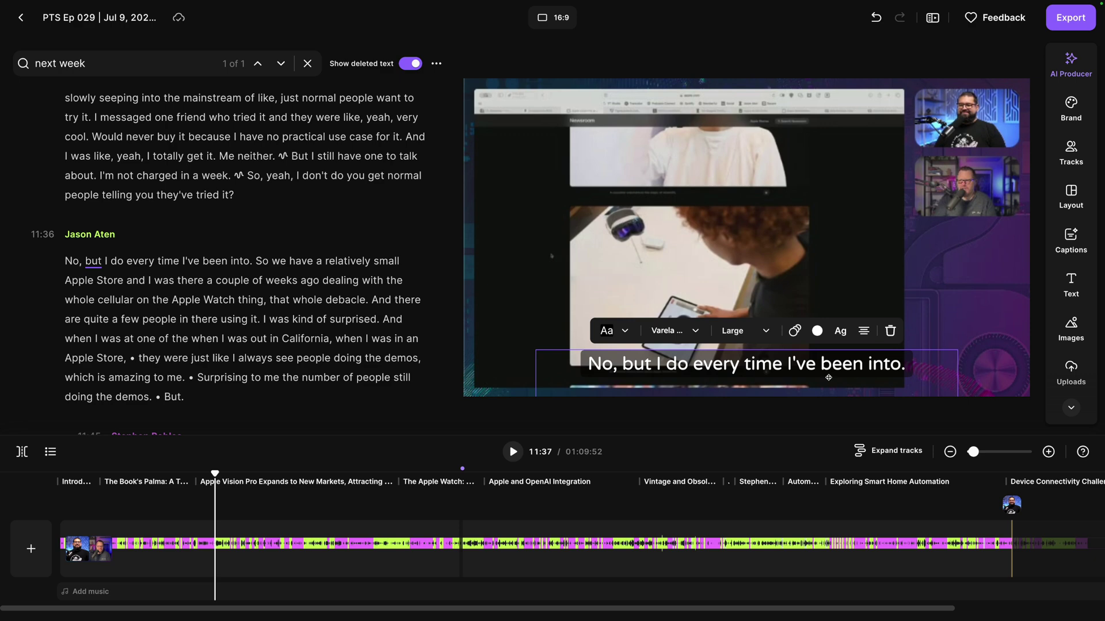
click(889, 332)
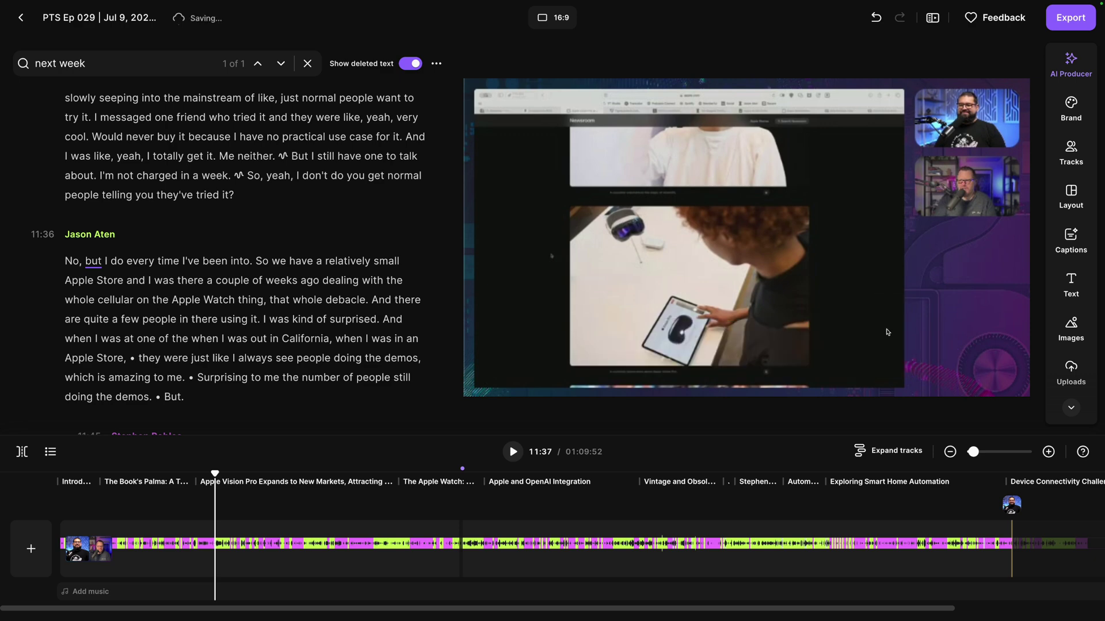
click(1070, 240)
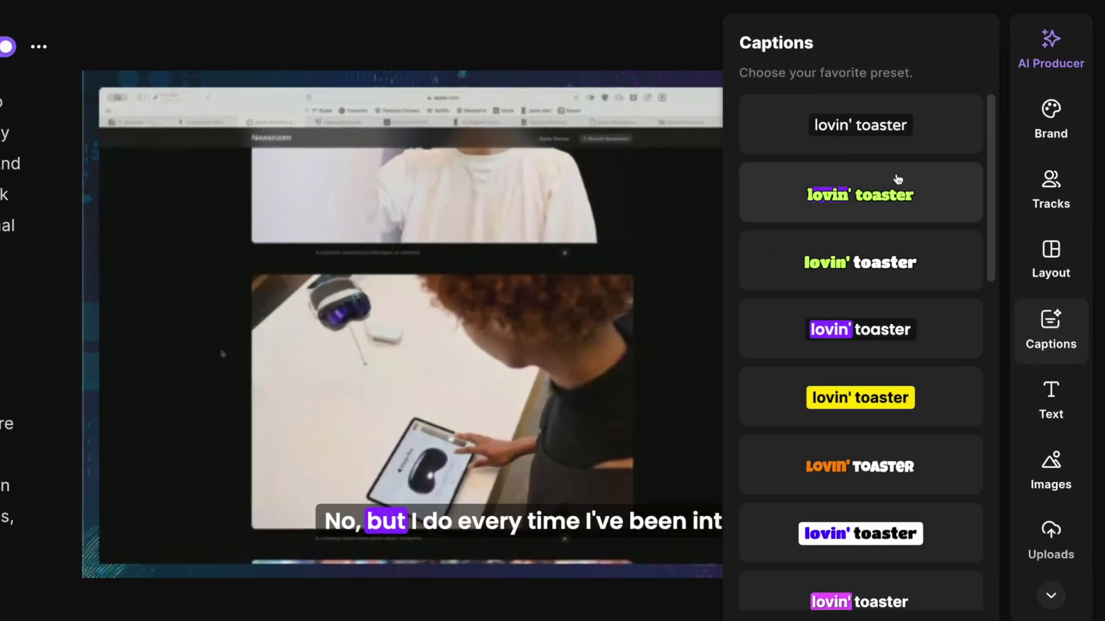
click(876, 600)
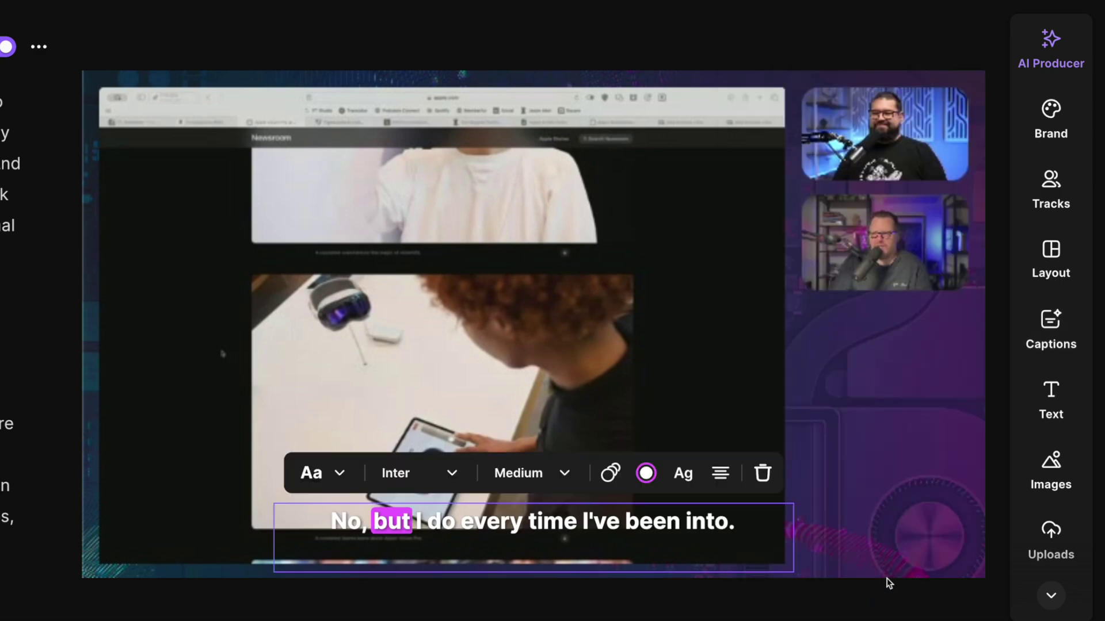
click(344, 473)
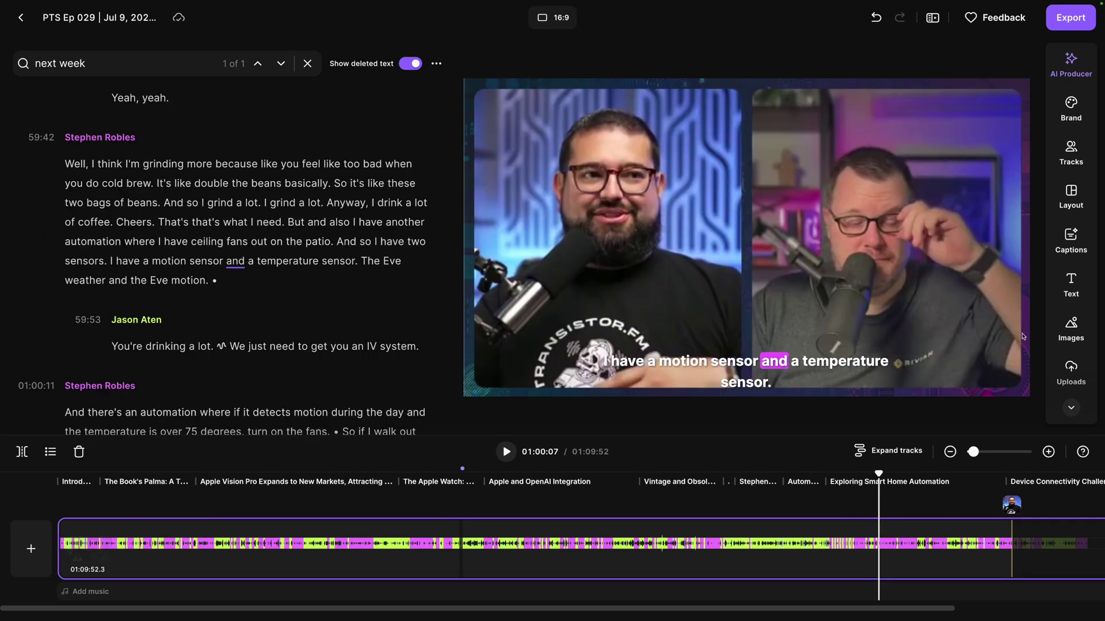
- Add the uploaded WWDC 24 image at the motion sensor line, filling the whole frame
click(1071, 329)
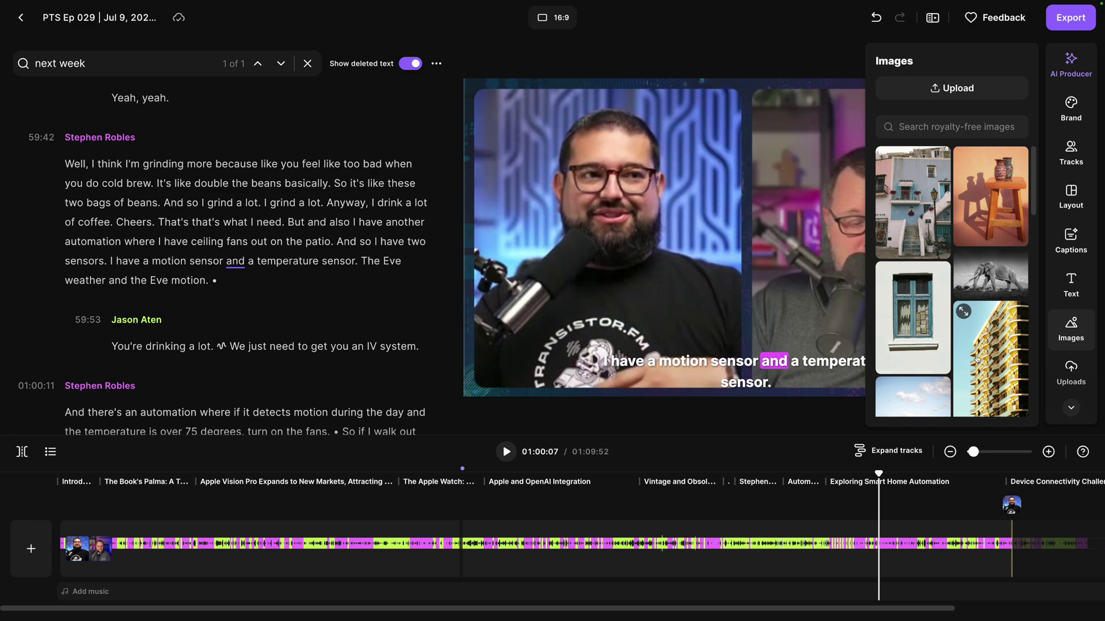
click(1071, 371)
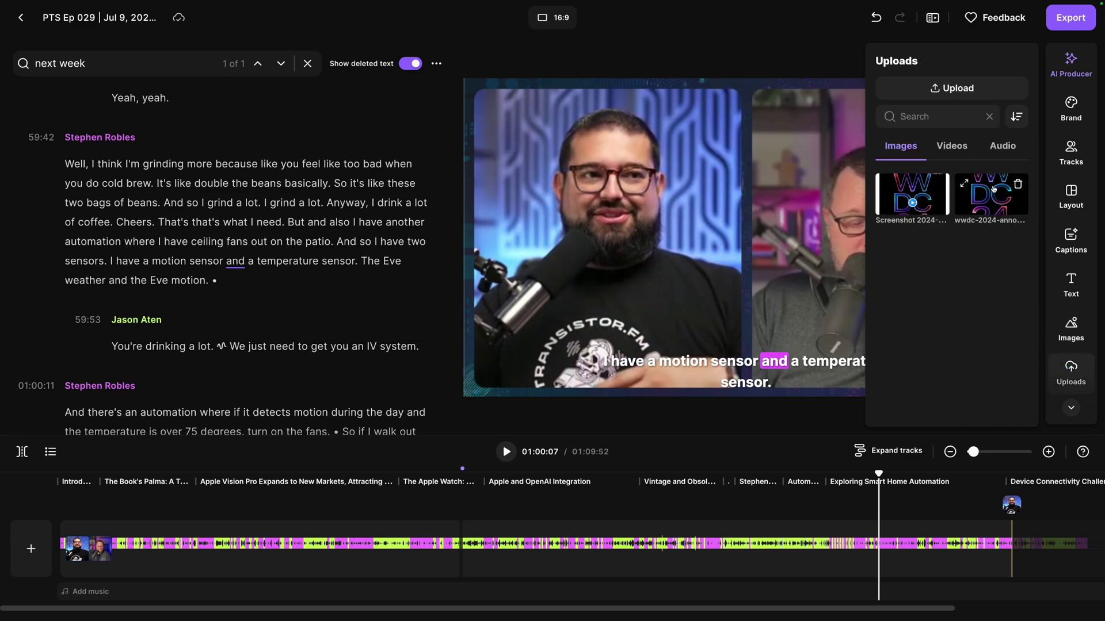
key(Escape)
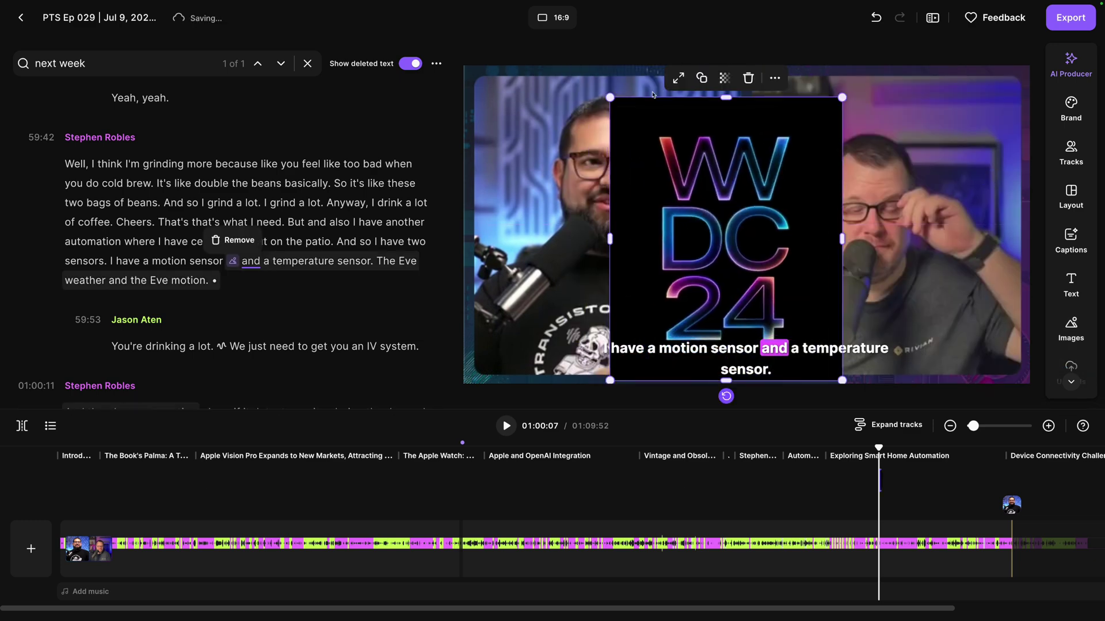
click(680, 78)
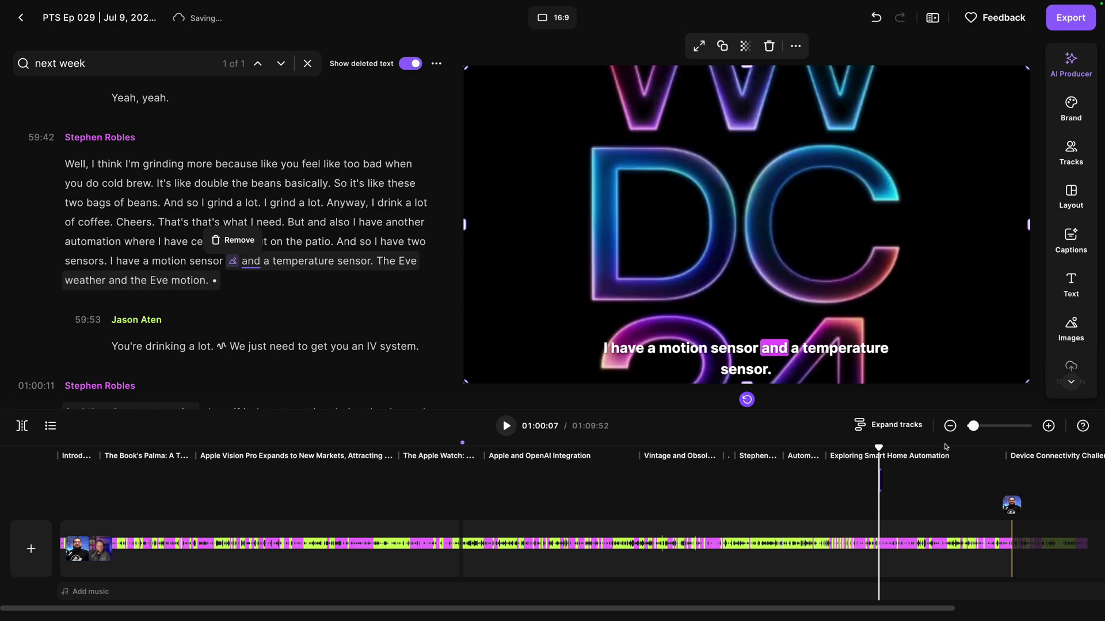
click(1076, 62)
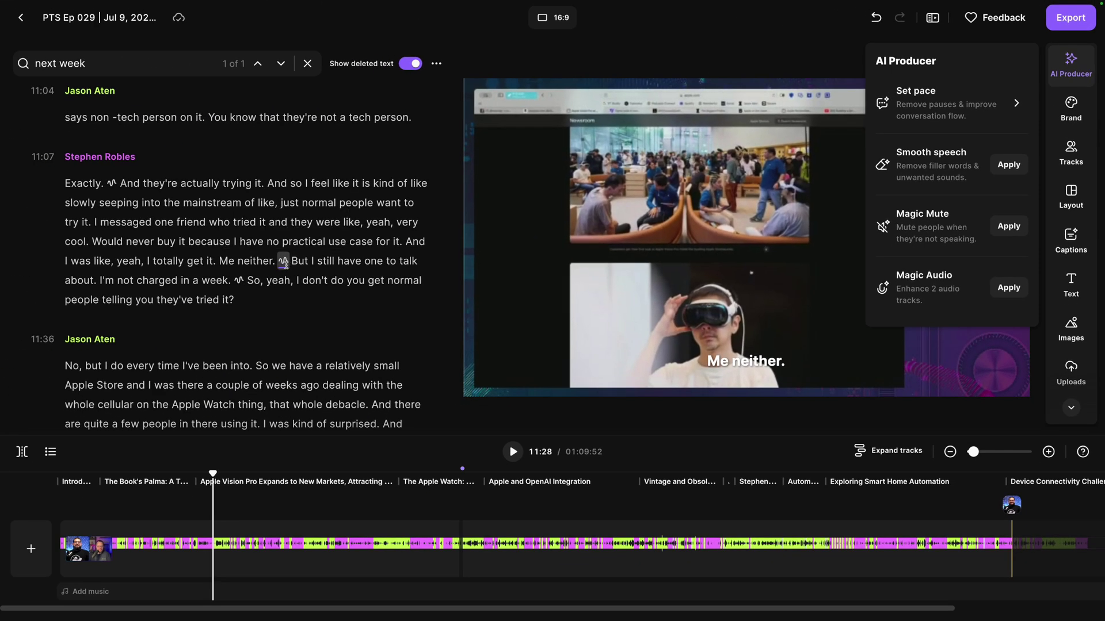
- Apply Smooth speech to remove filler words, then Magic Mute for non-talking participants
mouse_move(286, 266)
click(1002, 168)
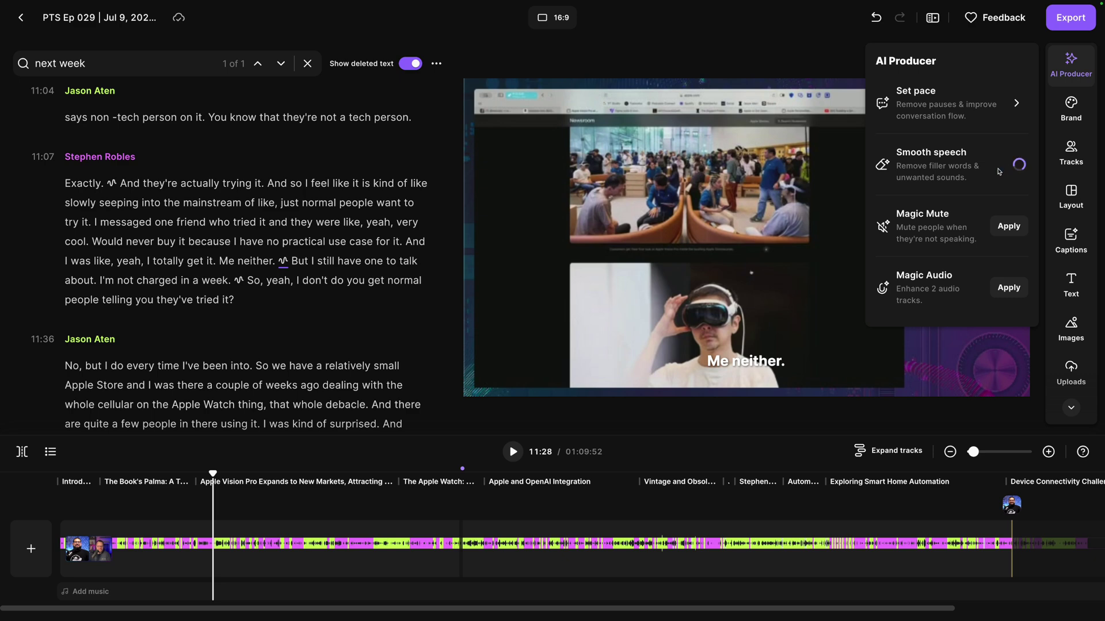
click(1008, 225)
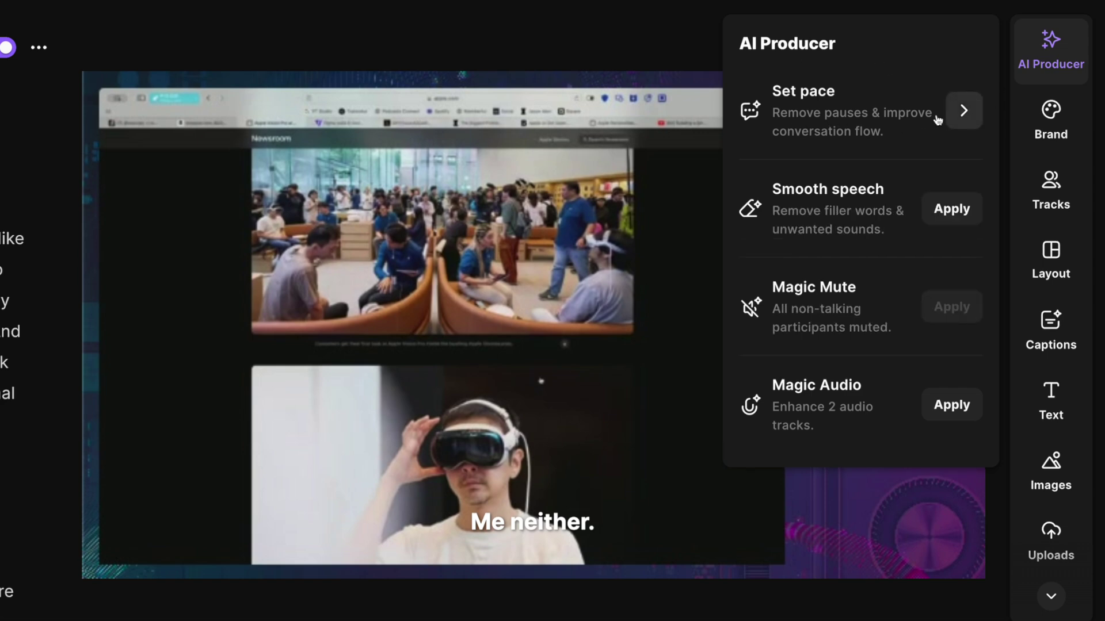
- Set the pace to Super fast, cutting 178 pauses to bring the episode to 01:08:25
click(964, 112)
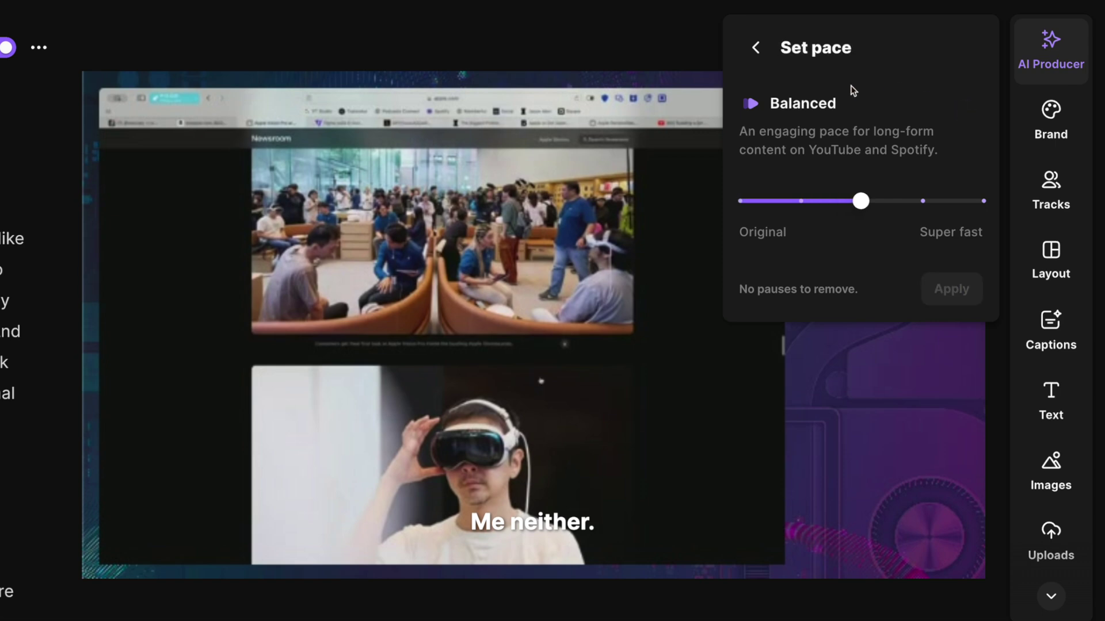
click(933, 208)
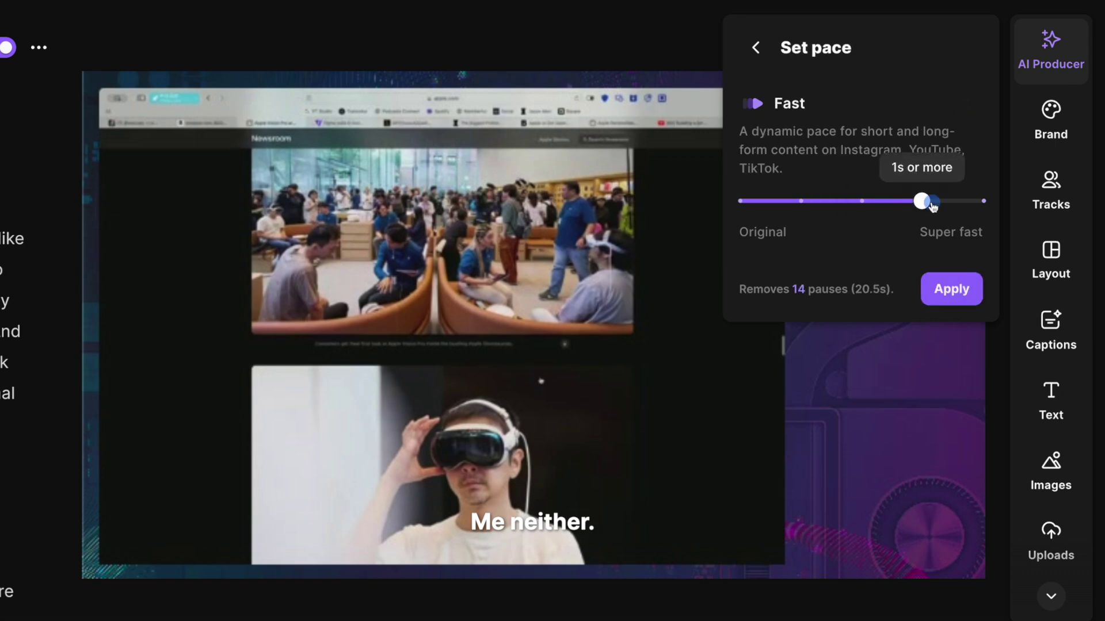
click(983, 201)
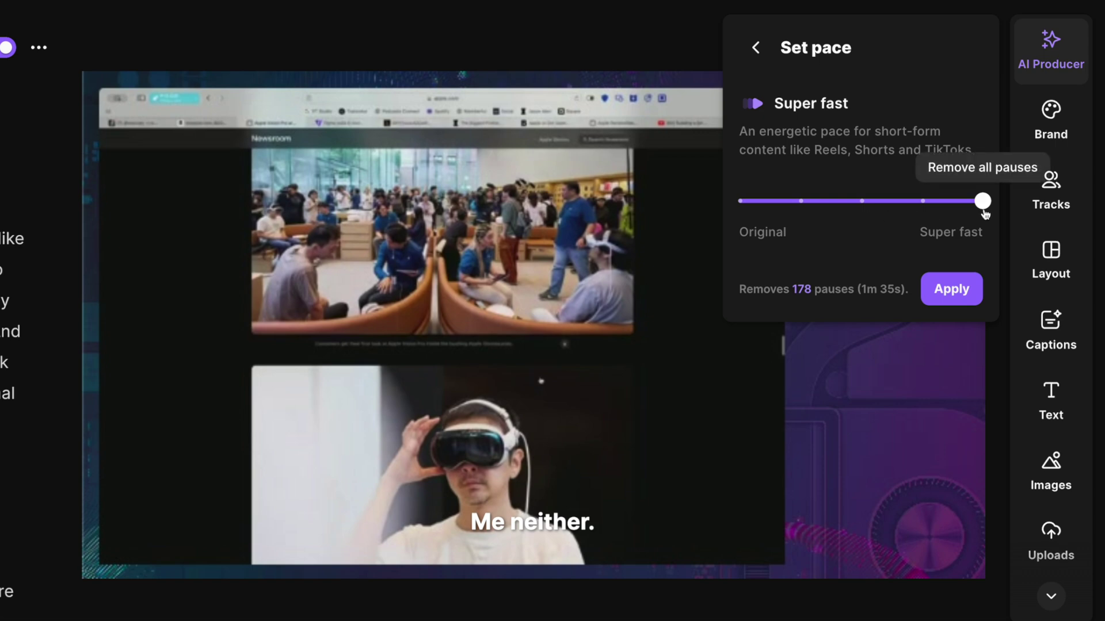
click(962, 291)
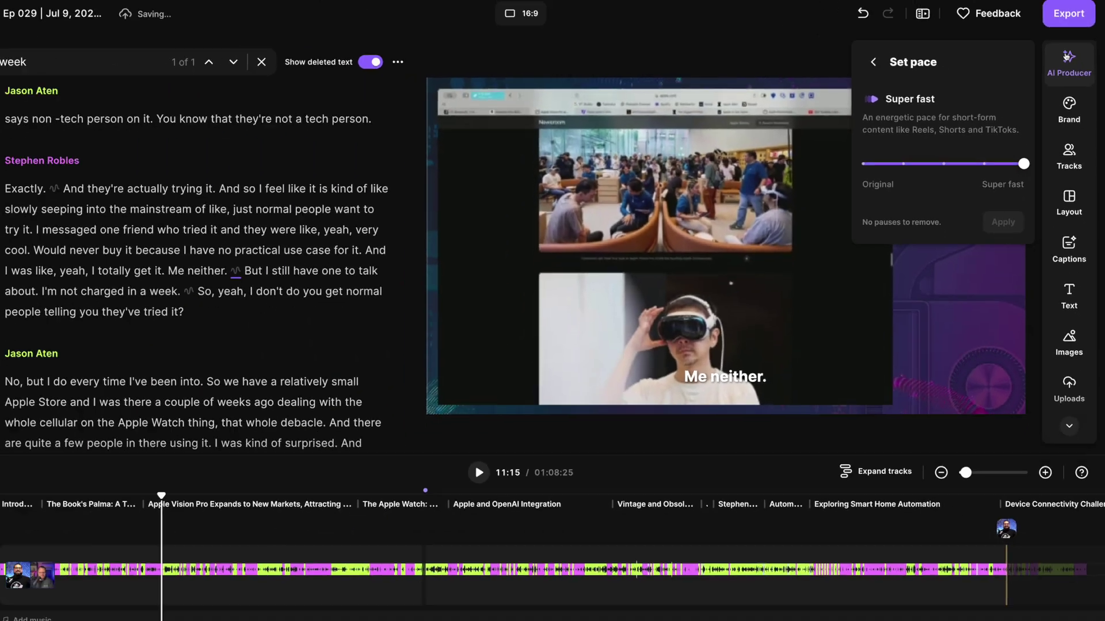
click(406, 557)
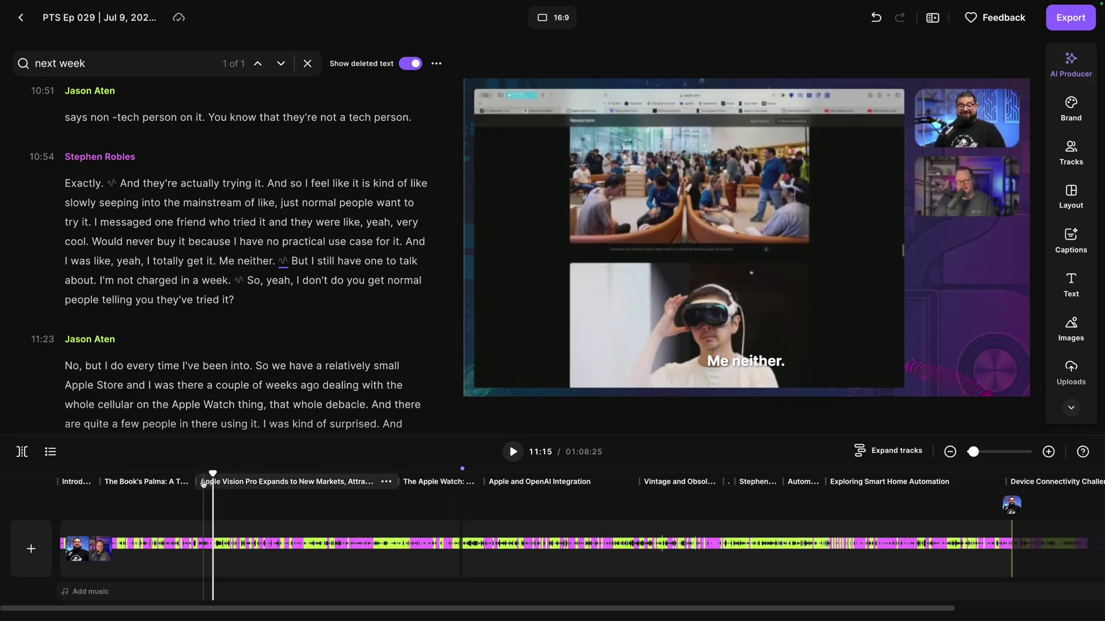
- Start the Apple Vision Pro chapter later and retitle the Palma chapter 'The Boox Palma'
drag(196, 482, 222, 482)
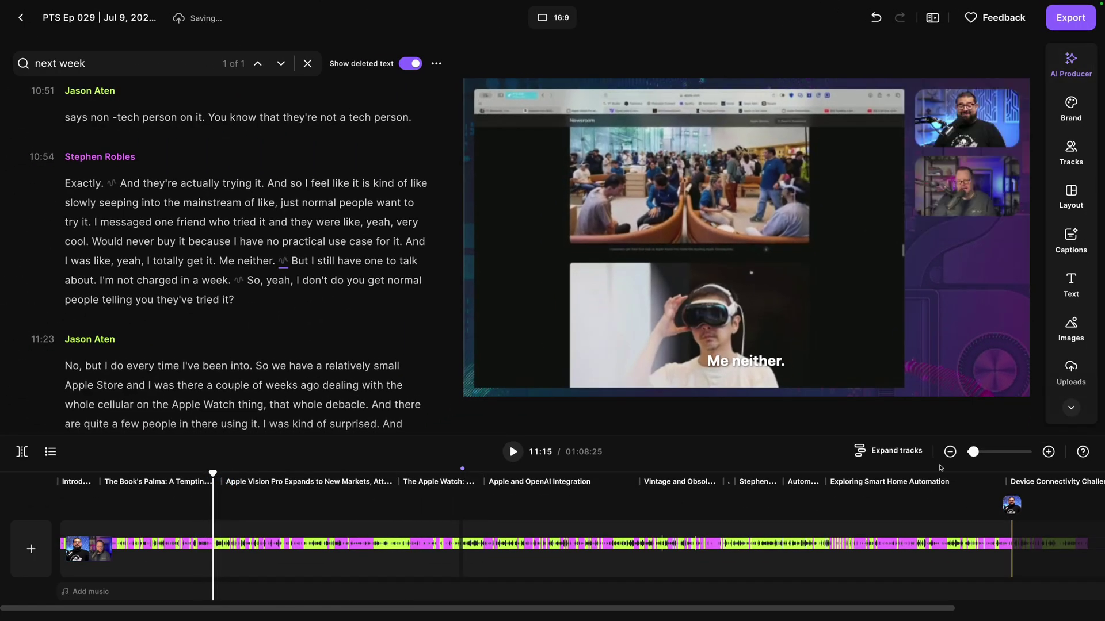
click(1047, 452)
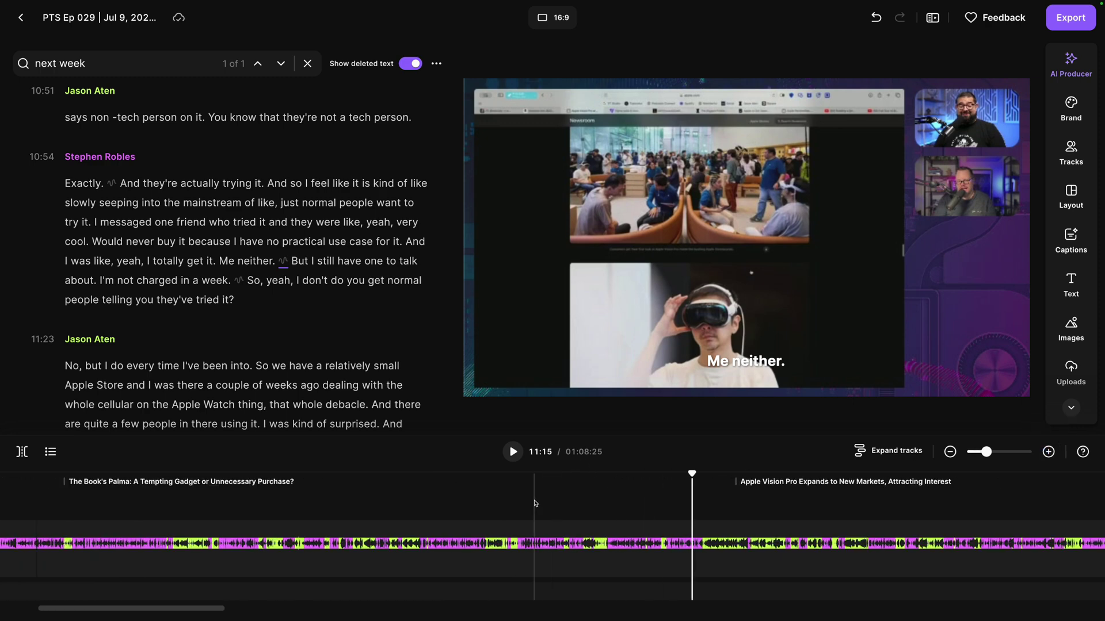
right_click(581, 482)
click(661, 380)
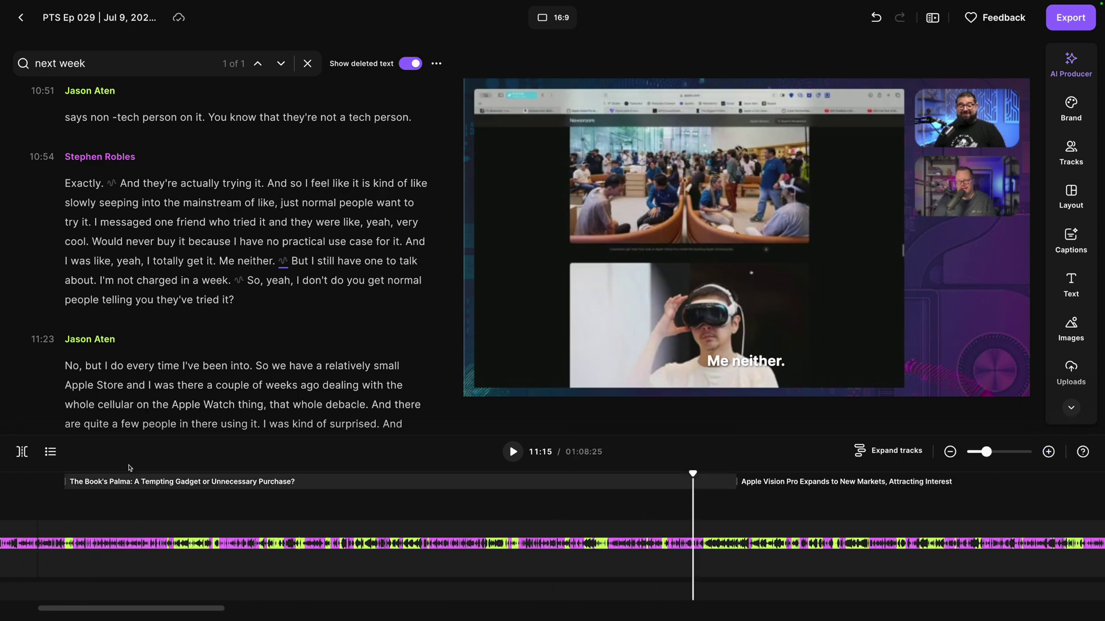
drag(125, 482, 295, 482)
key(BackSpace)
key(Left)
key(Left)
key(Left)
key(Left)
key(Left)
key(Left)
key(BackSpace)
key(BackSpace)
key(BackSpace)
text(x)
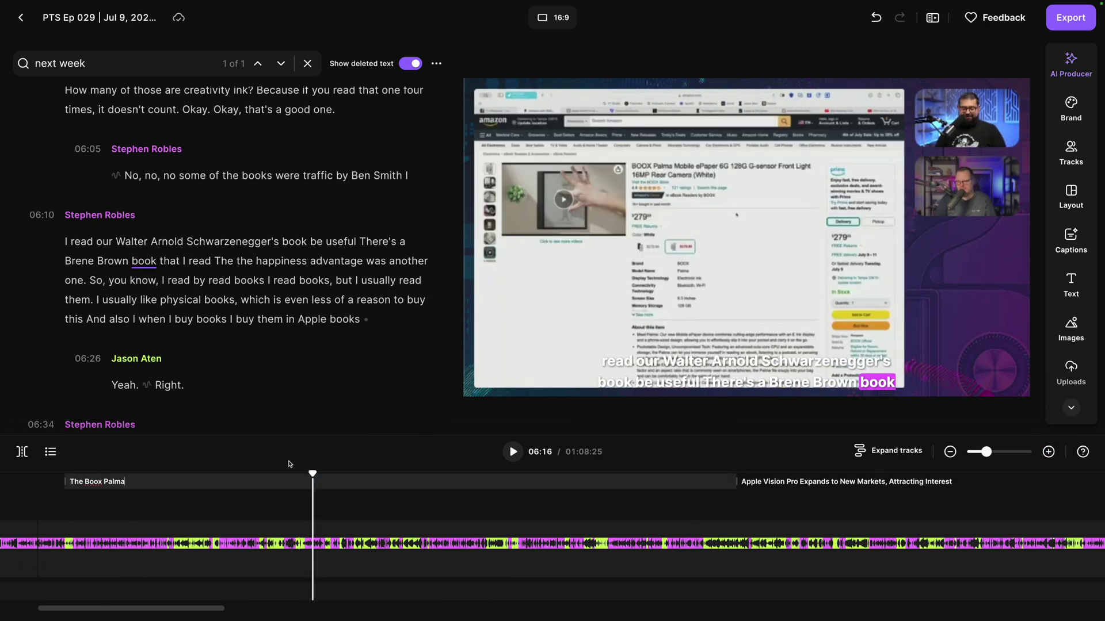
key(Return)
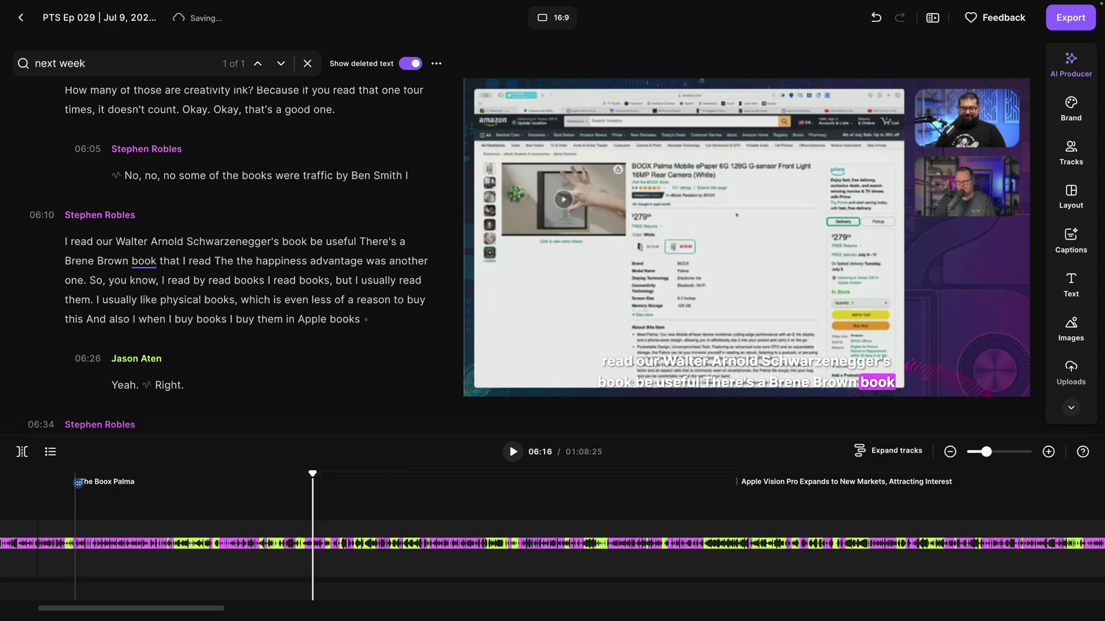
- Move The Boox Palma chapter start to 02:58, then copy the chapters list
drag(78, 483, 73, 484)
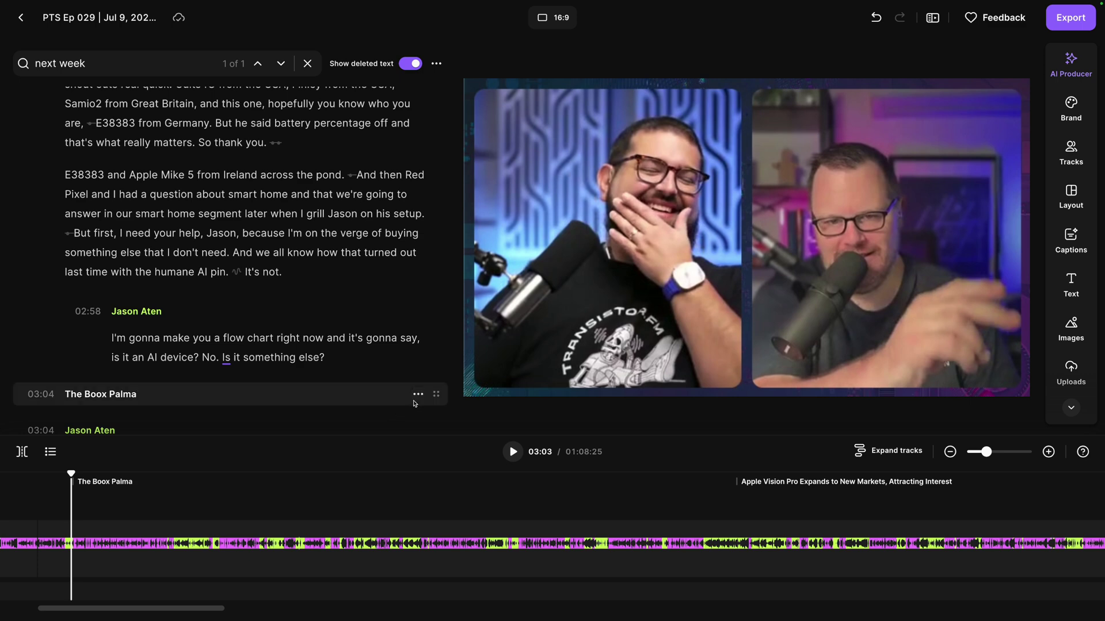
drag(436, 393, 434, 277)
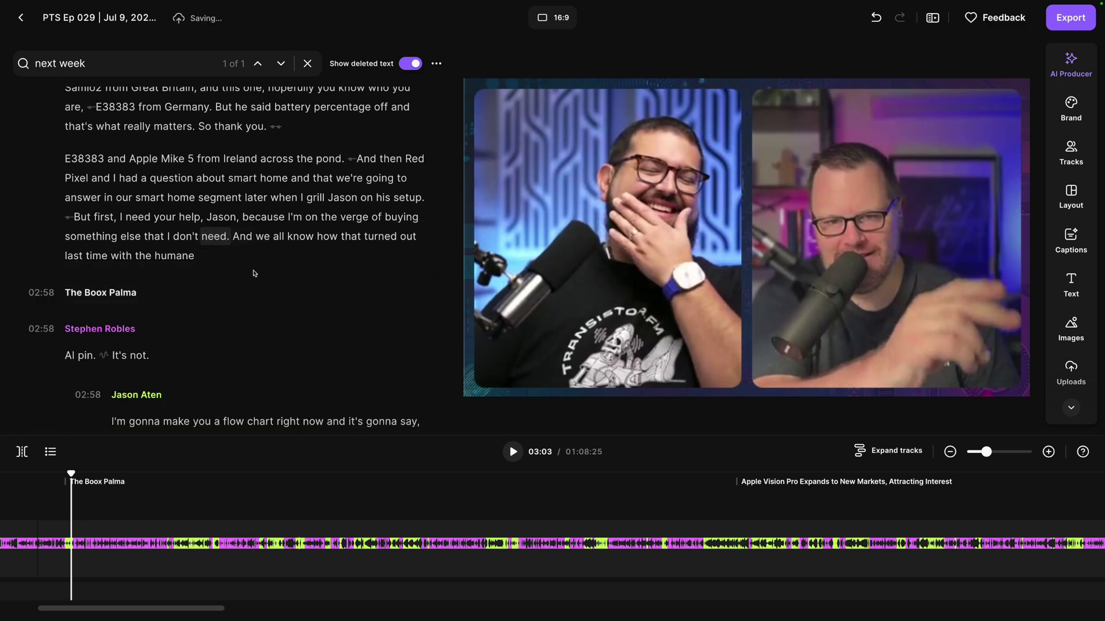
click(436, 63)
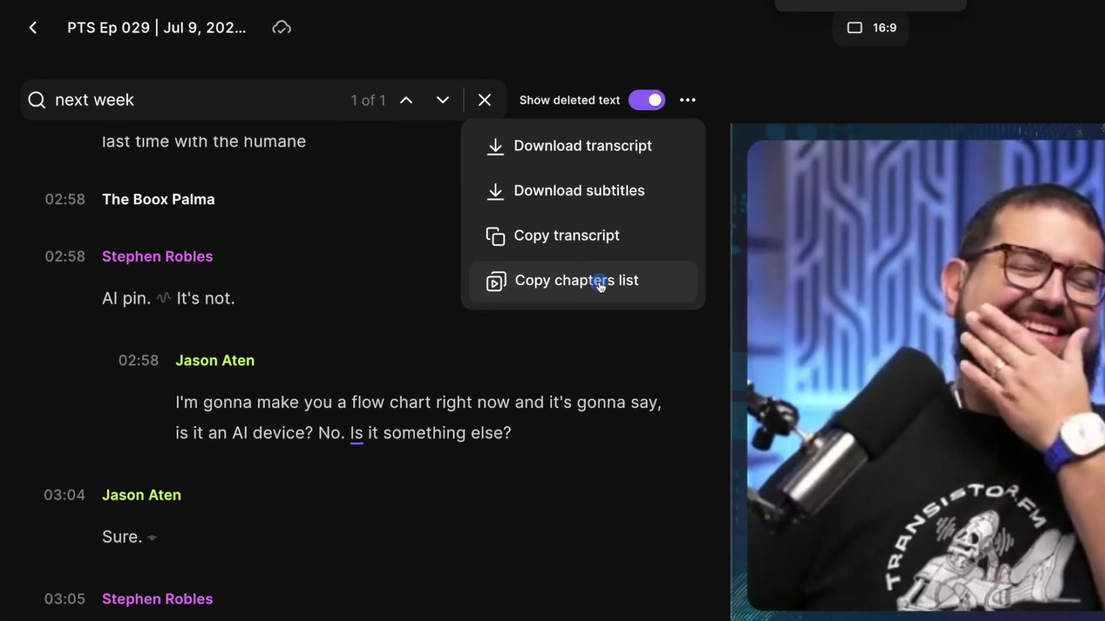
click(600, 284)
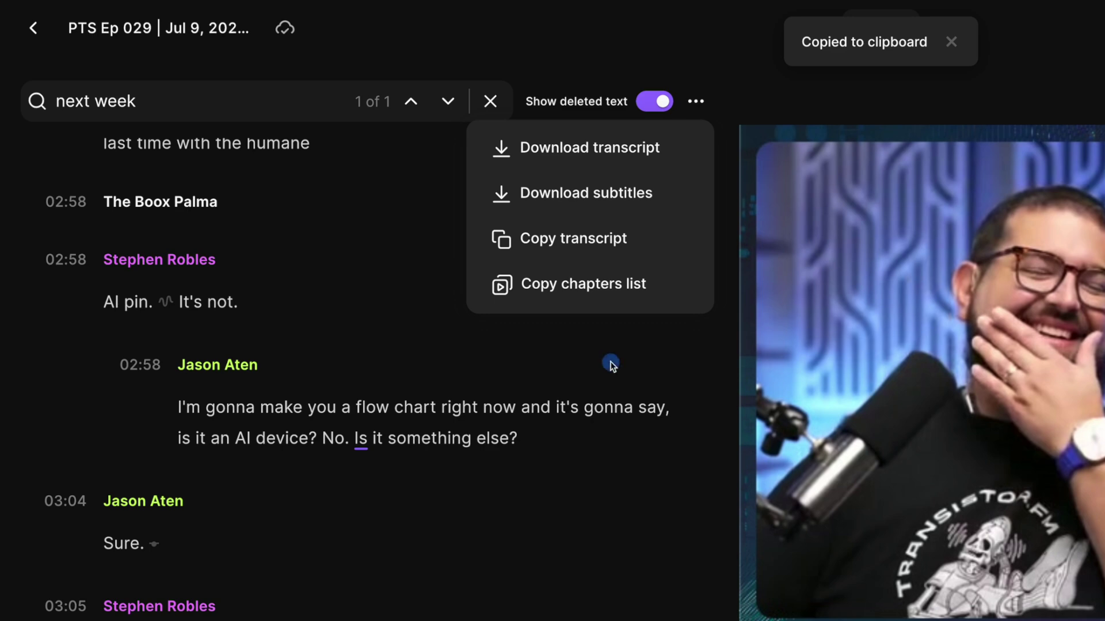
click(611, 364)
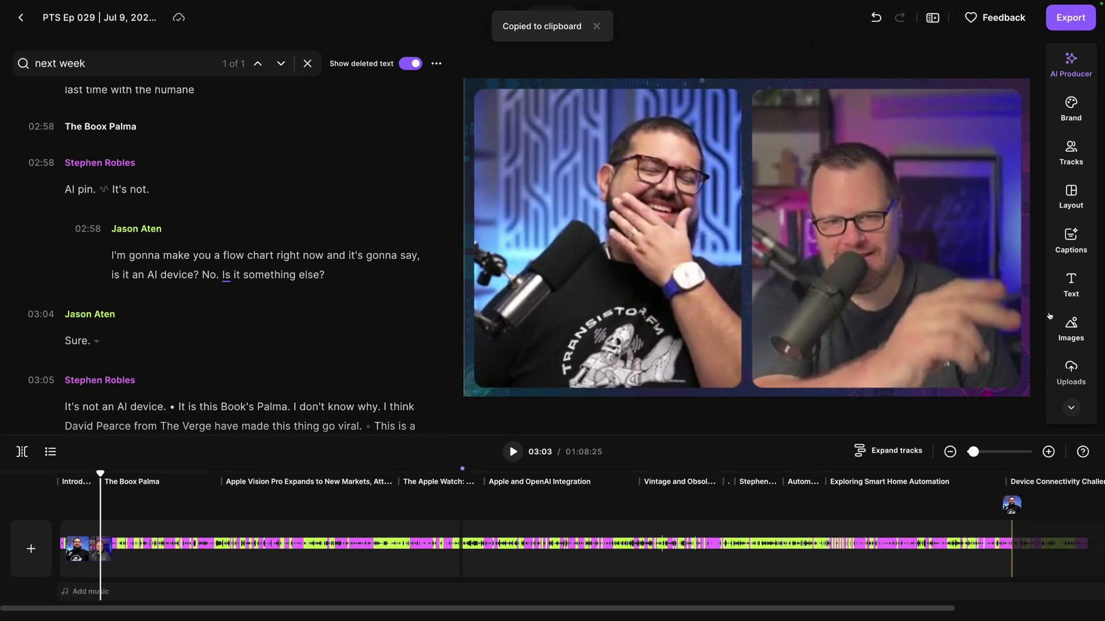
- Add Podcast Intro.mp3 from Uploads and place the clip at 00:00
click(87, 591)
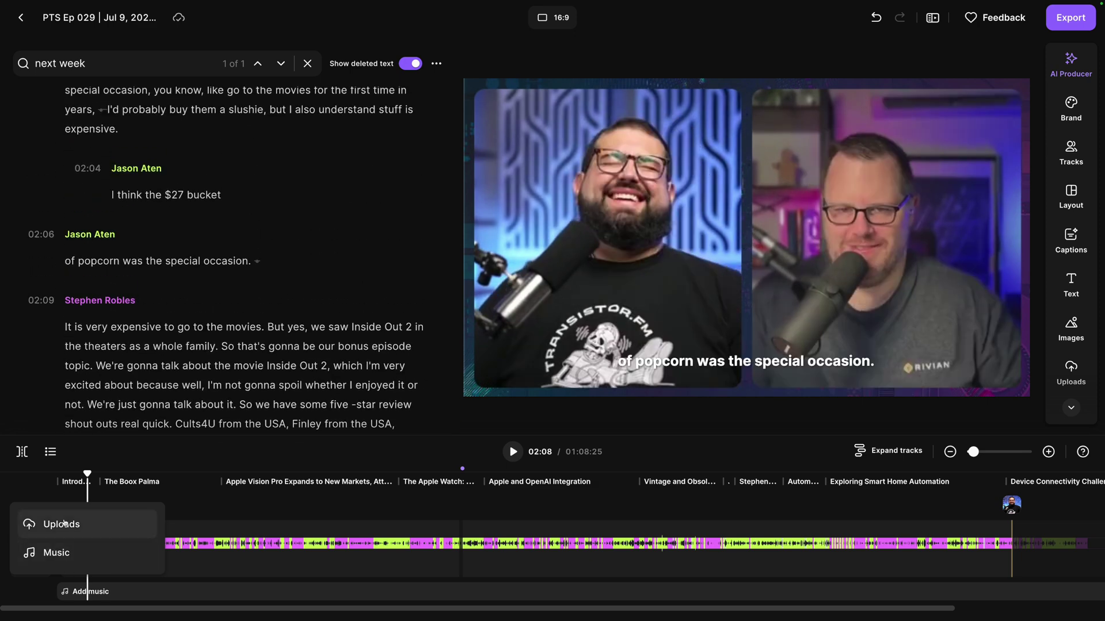
click(52, 552)
scroll(959, 244, down, 2)
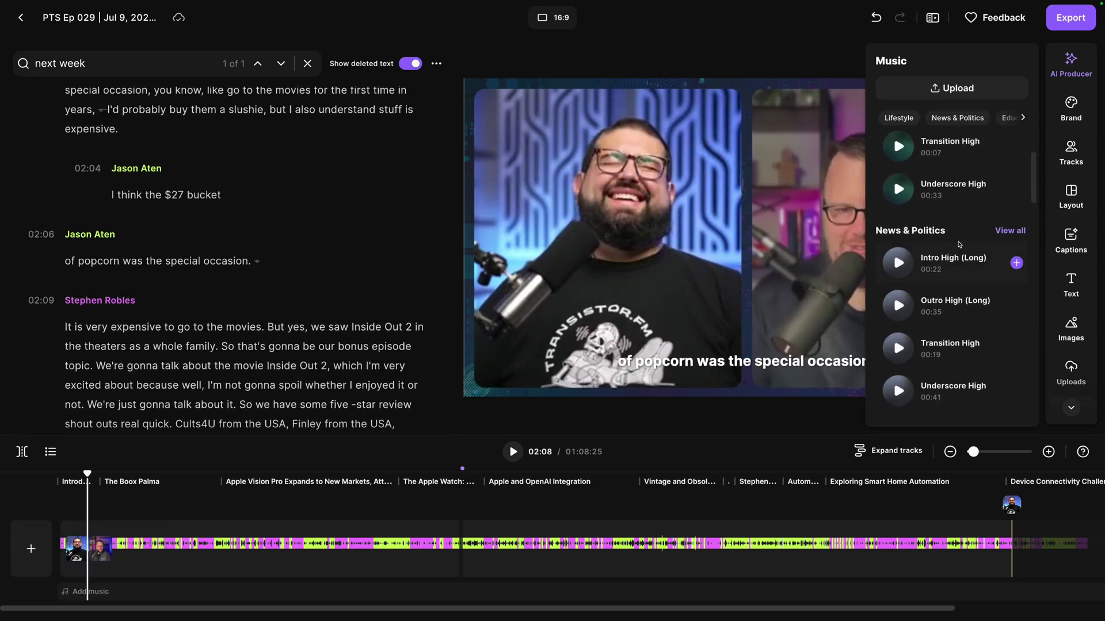
scroll(959, 245, up, 2)
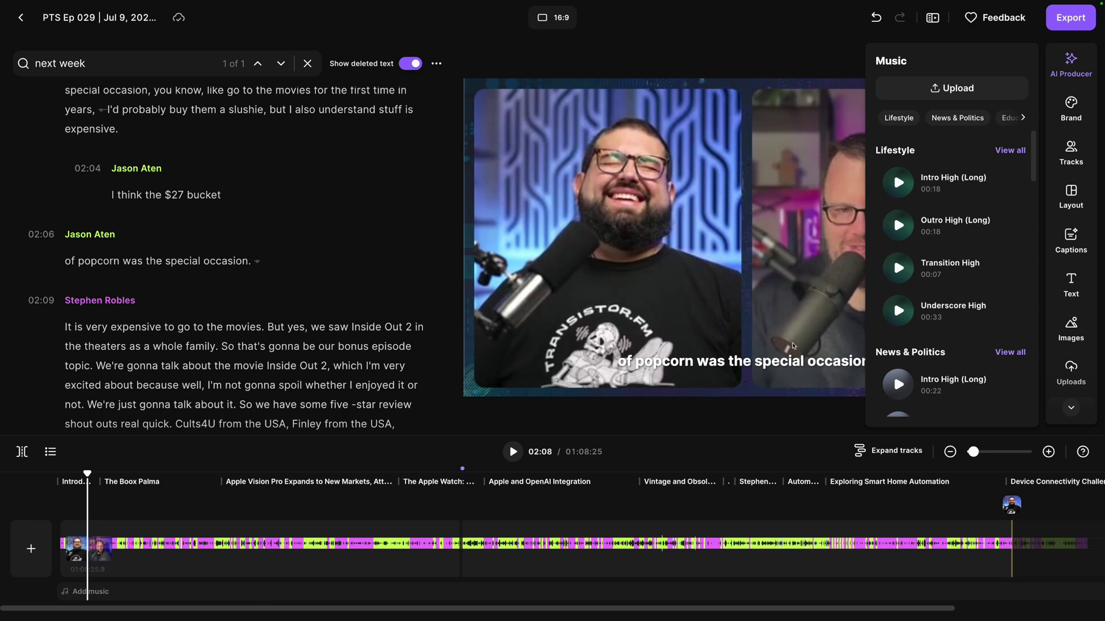
click(1071, 408)
click(1073, 353)
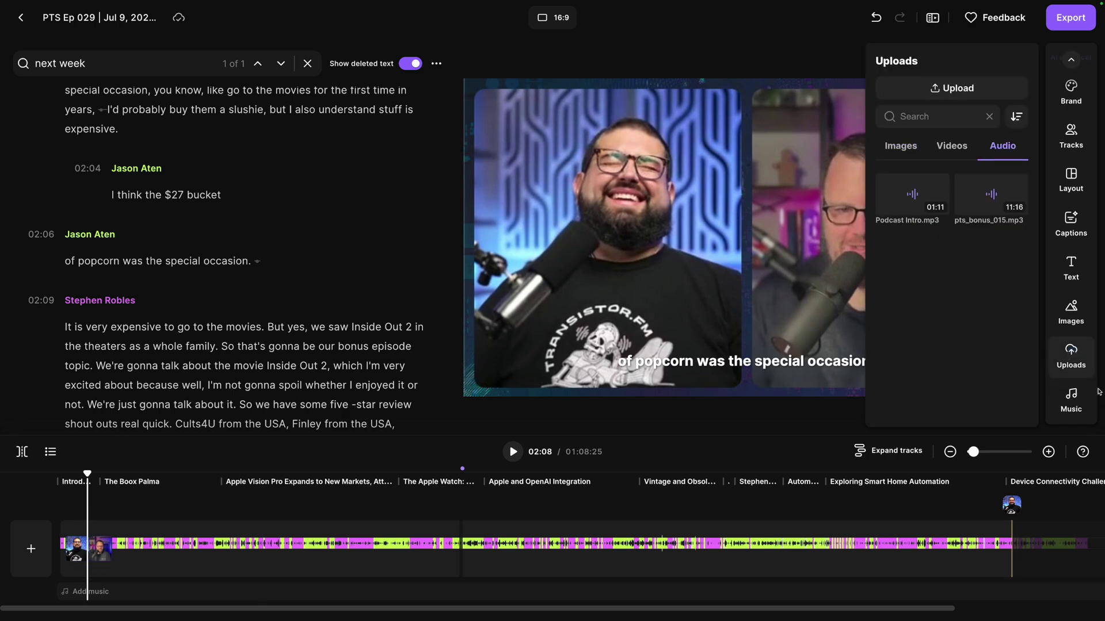
click(912, 202)
click(1048, 452)
click(1049, 452)
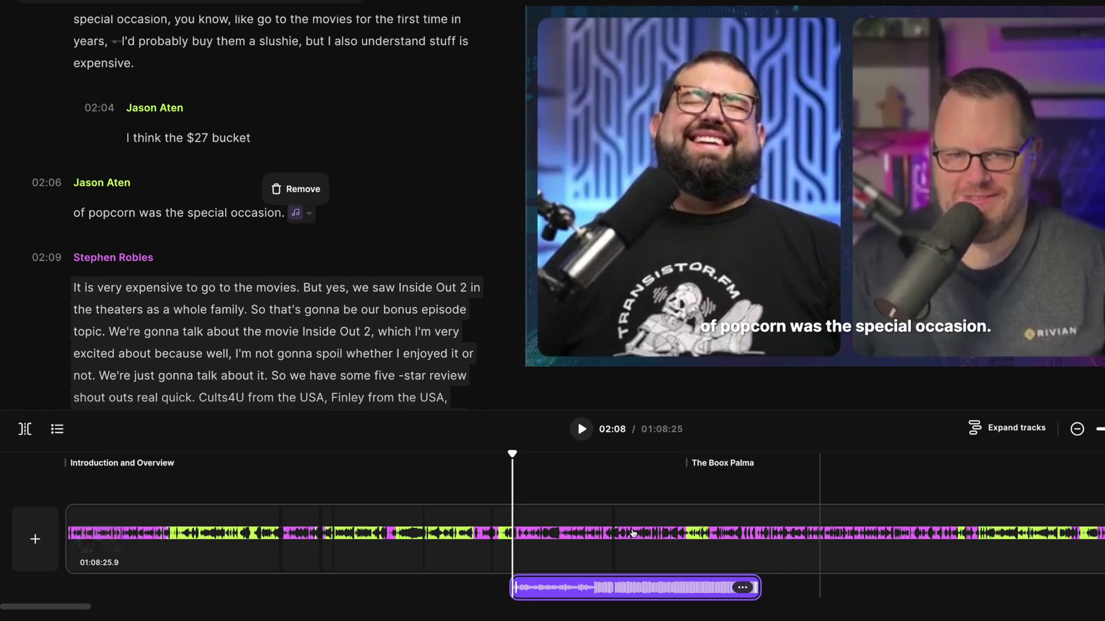
drag(633, 588, 127, 562)
- Set the intro clip volume to 40% and raise the first host's track to 119%
click(292, 587)
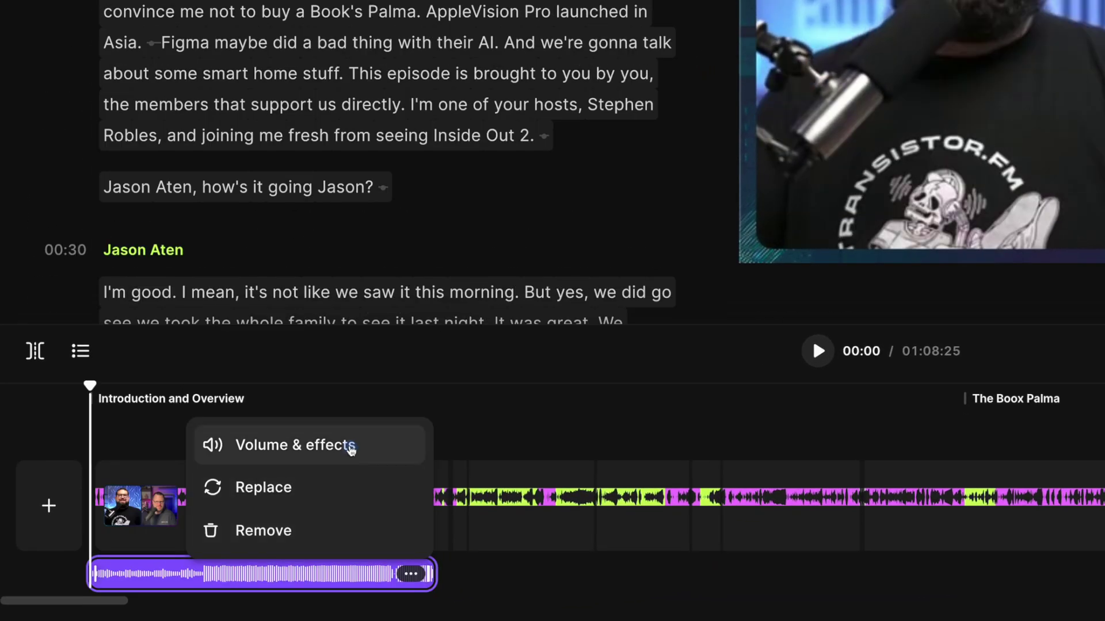
click(351, 447)
drag(285, 520, 254, 522)
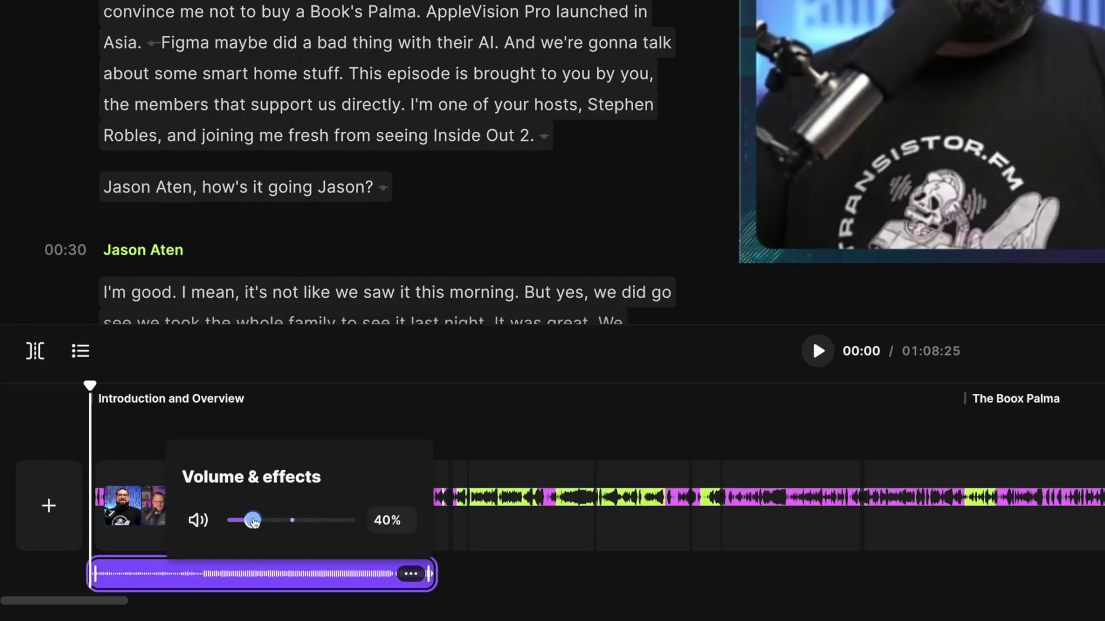
click(414, 392)
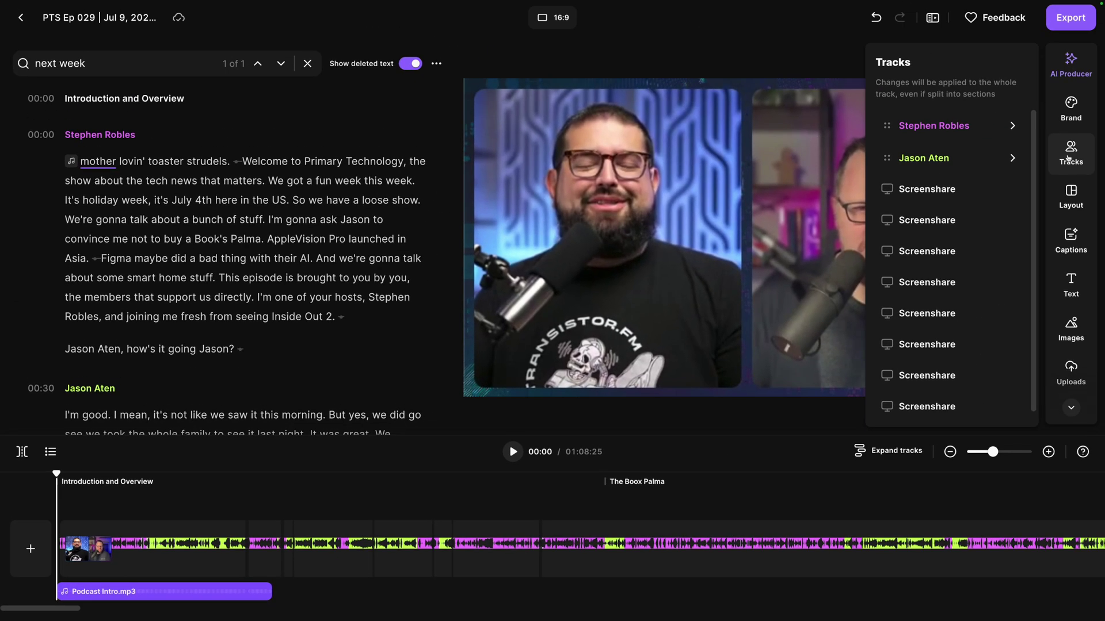
click(989, 126)
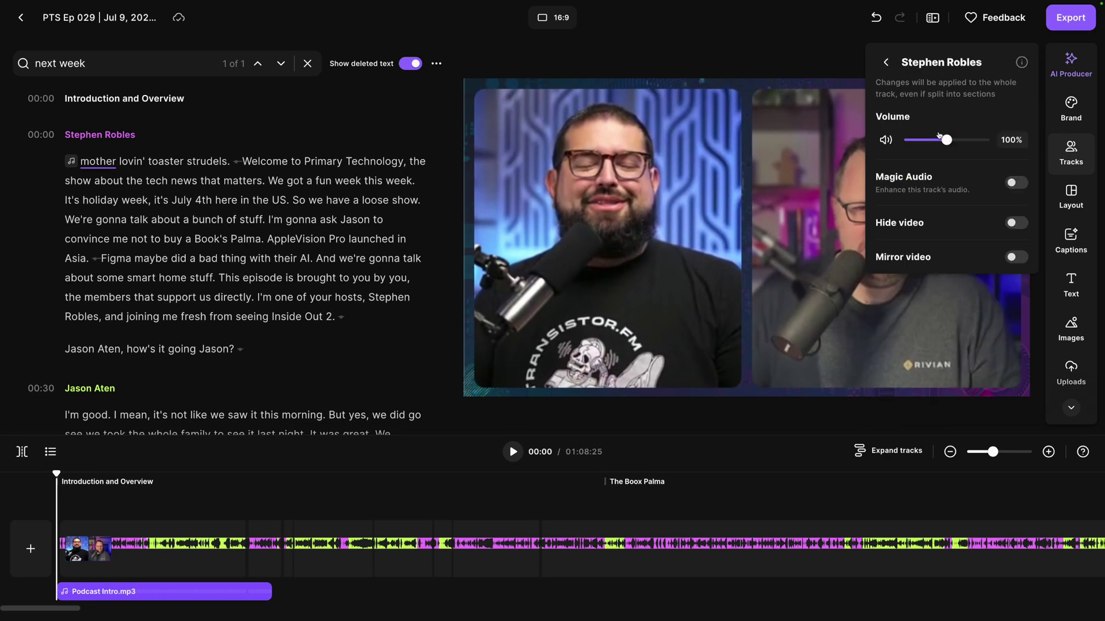
drag(944, 140, 956, 144)
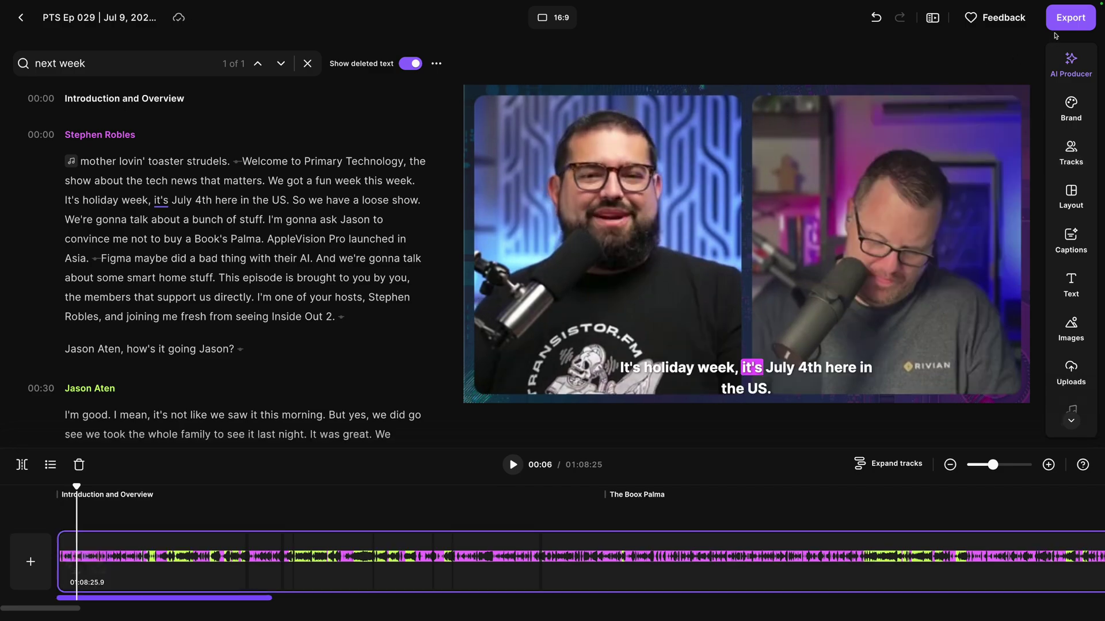
- Export the episode as 2160p 4K video with Normalize Audio Levels left off
click(1063, 26)
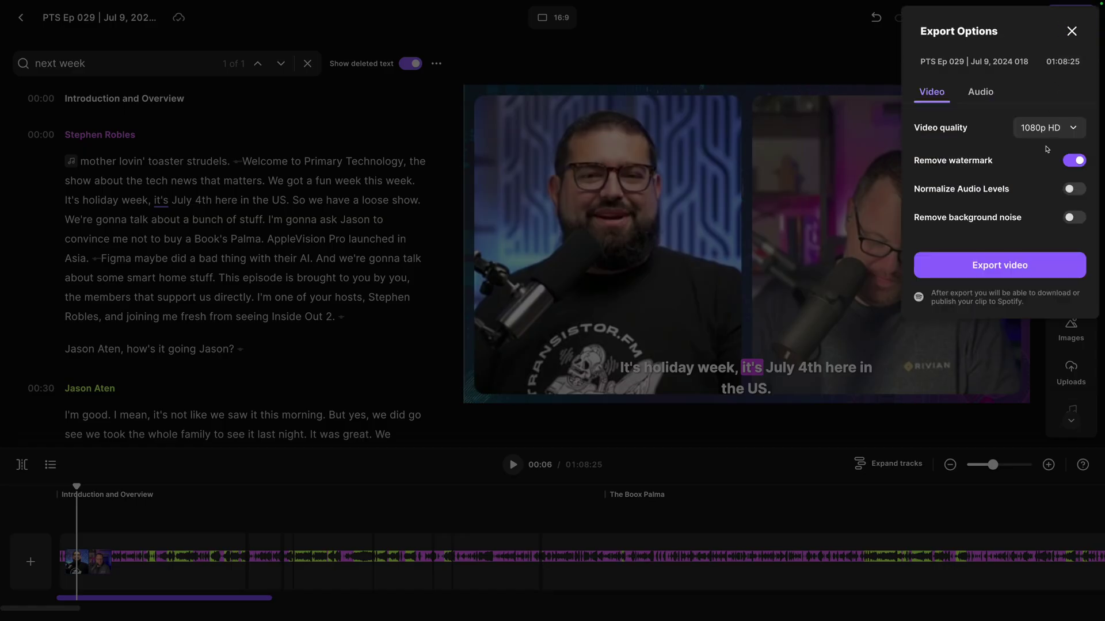
click(1057, 136)
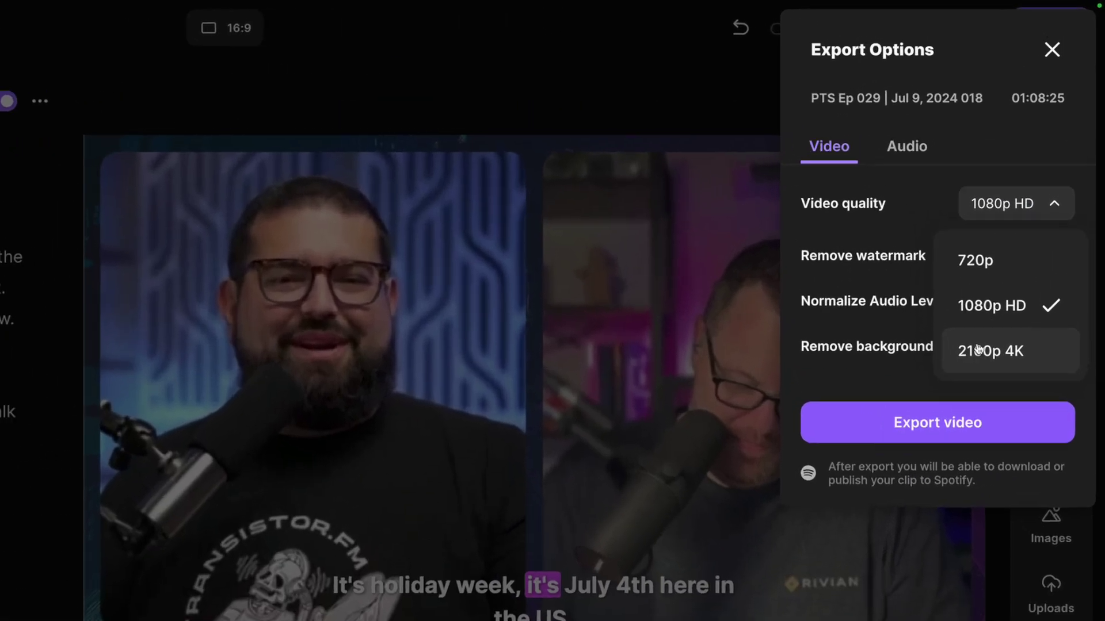
click(1020, 217)
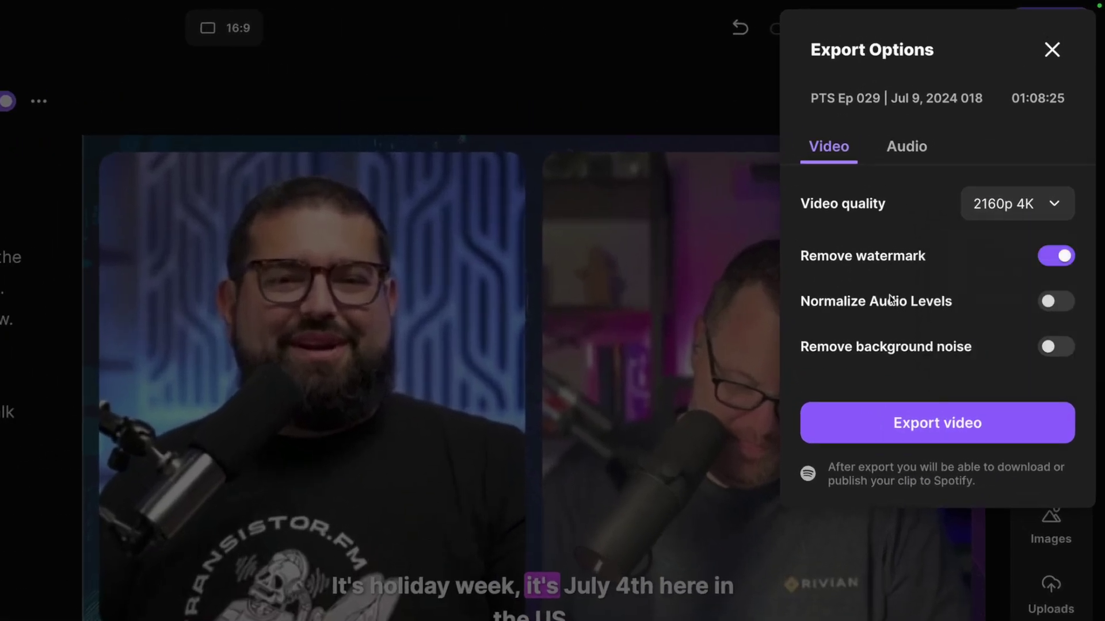
click(1051, 304)
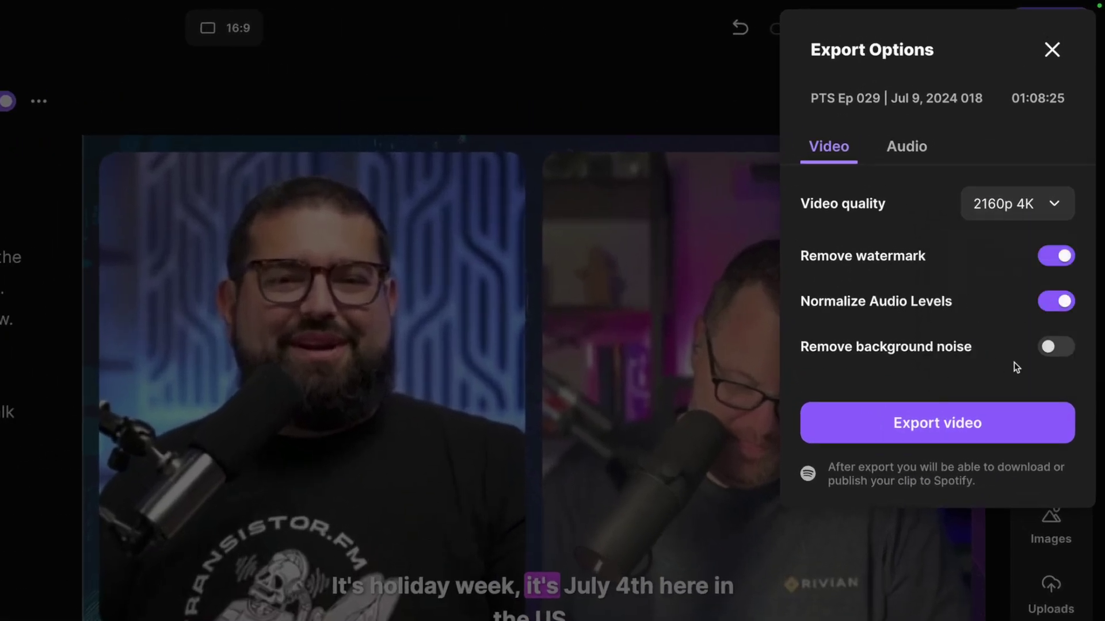
click(1065, 304)
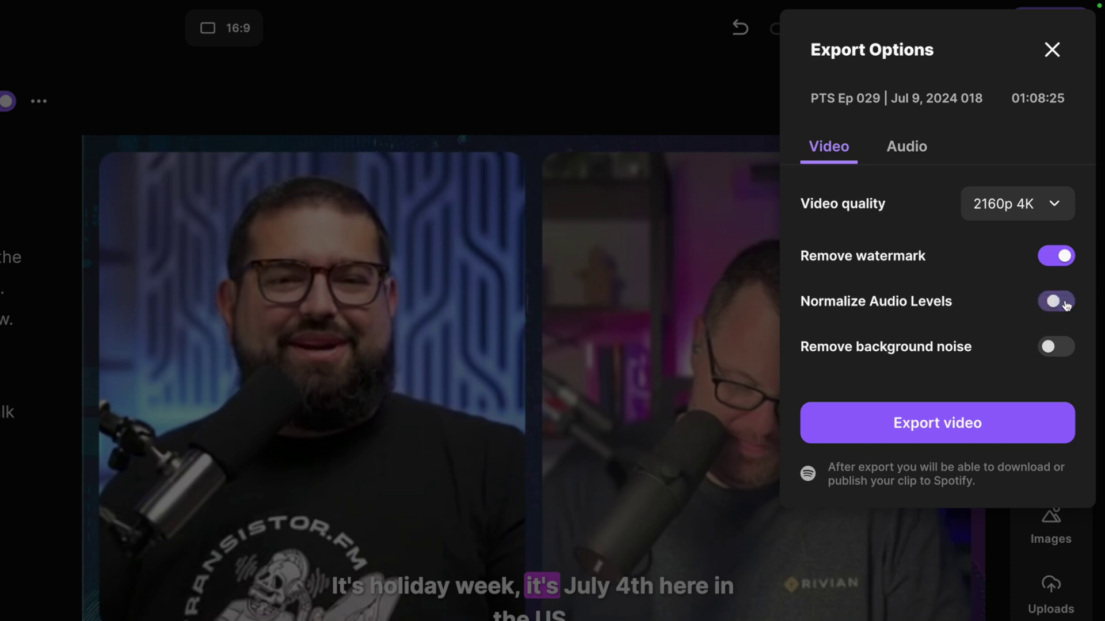
click(928, 430)
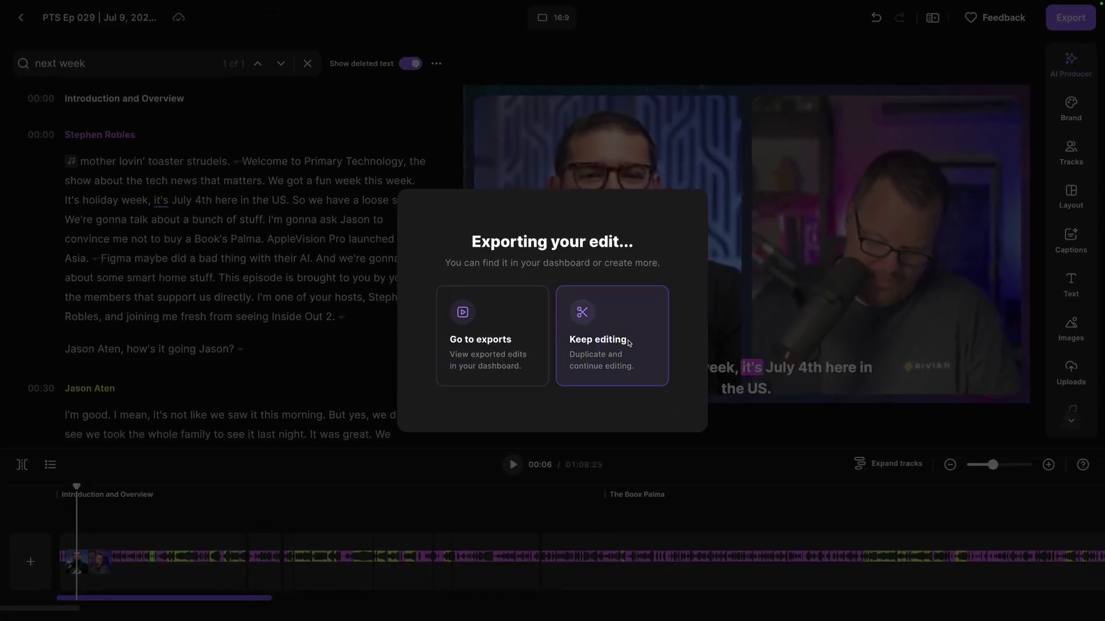
- Keep editing in a duplicate and start an MP3 export from the Audio tab
click(626, 344)
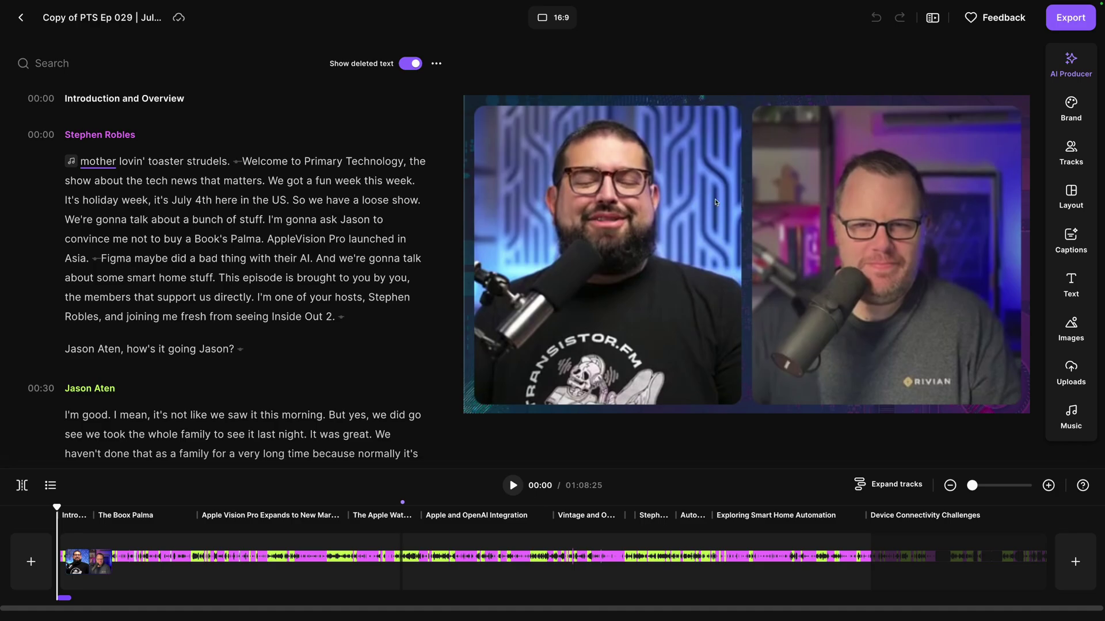
click(1071, 19)
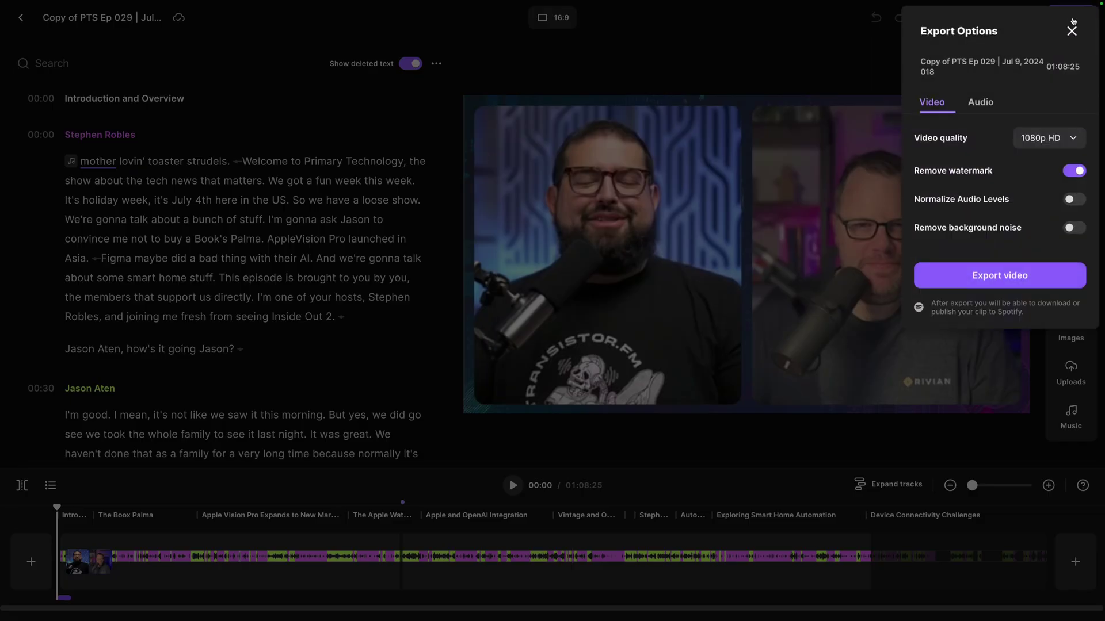
click(982, 104)
click(1034, 136)
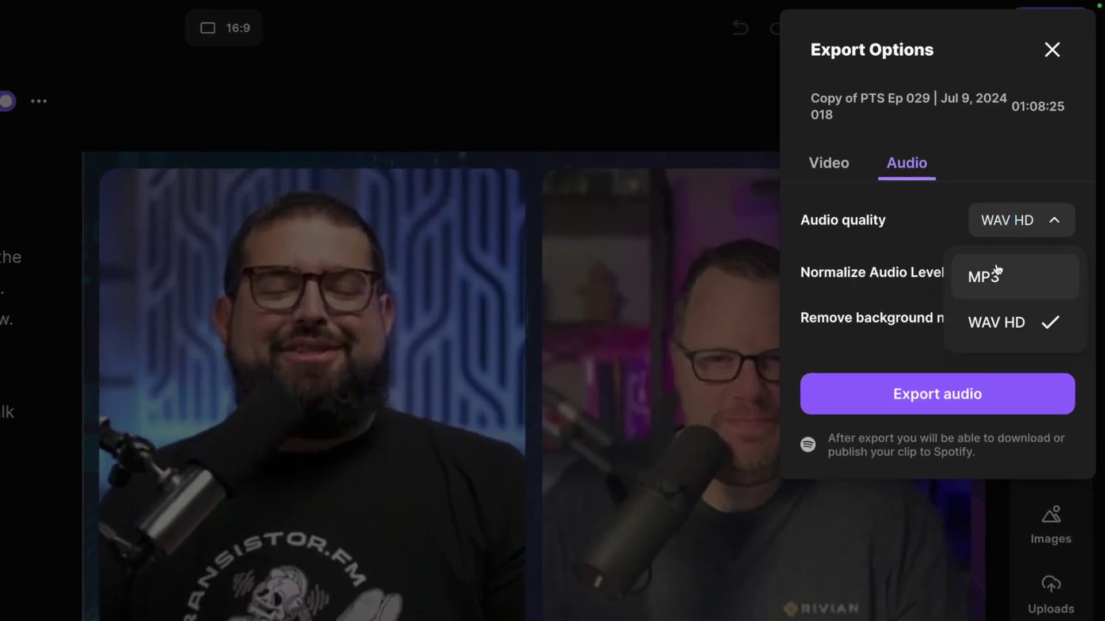
click(997, 271)
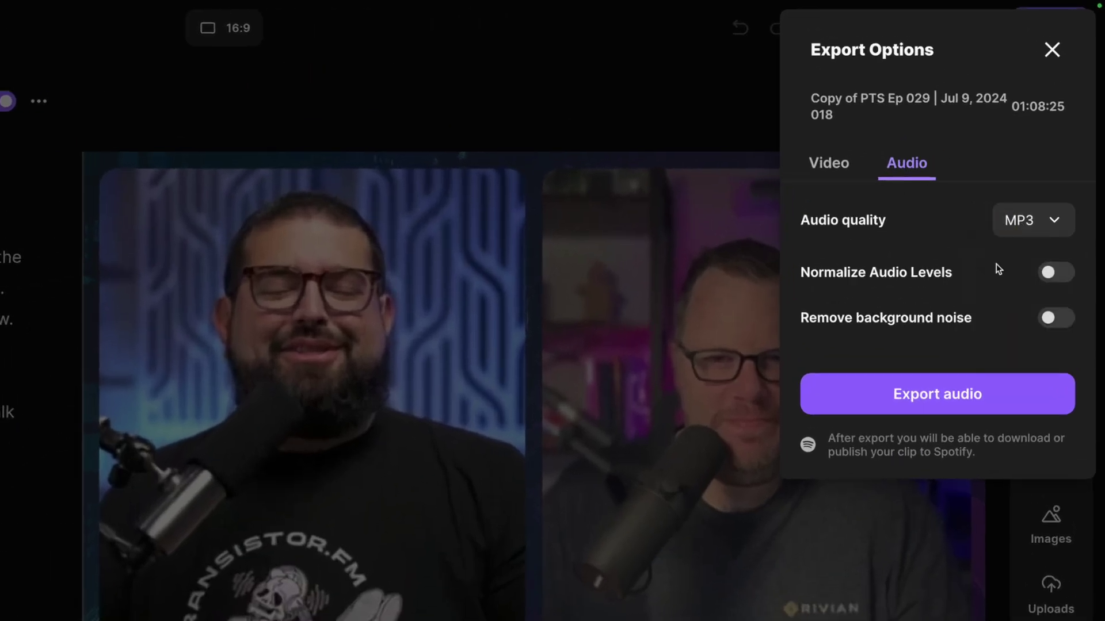
click(985, 408)
click(457, 346)
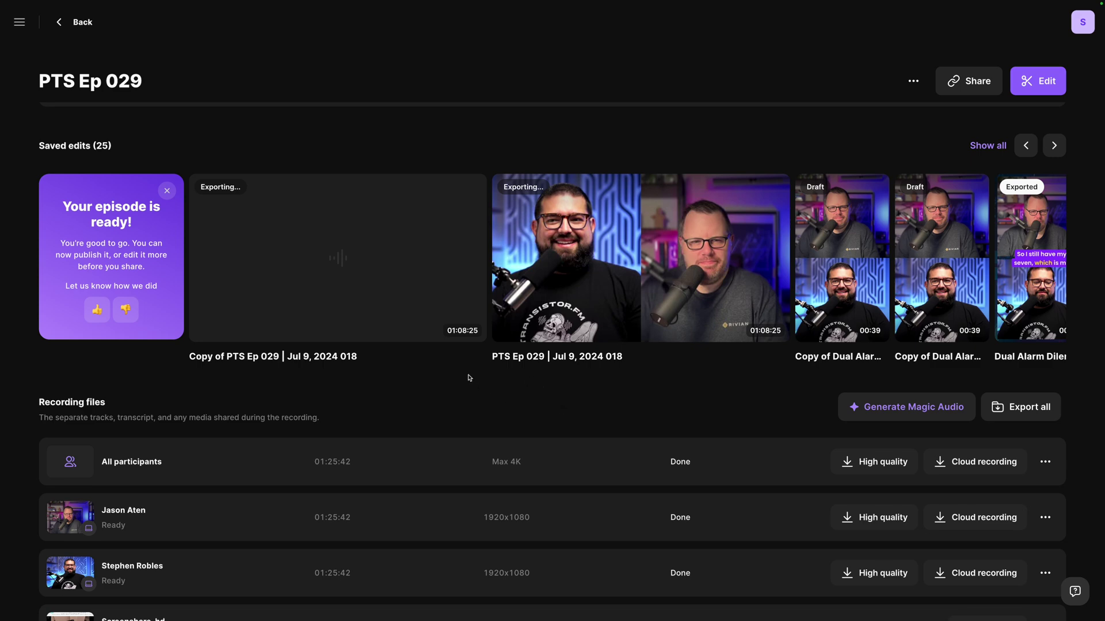
scroll(470, 287, right, 5)
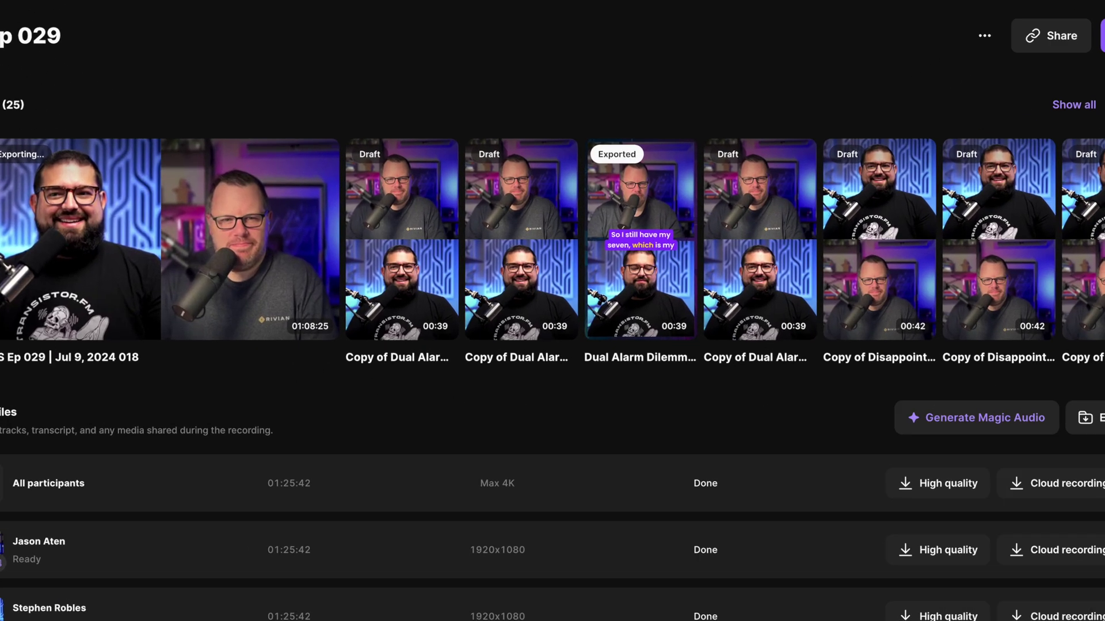
scroll(553, 239, right, 5)
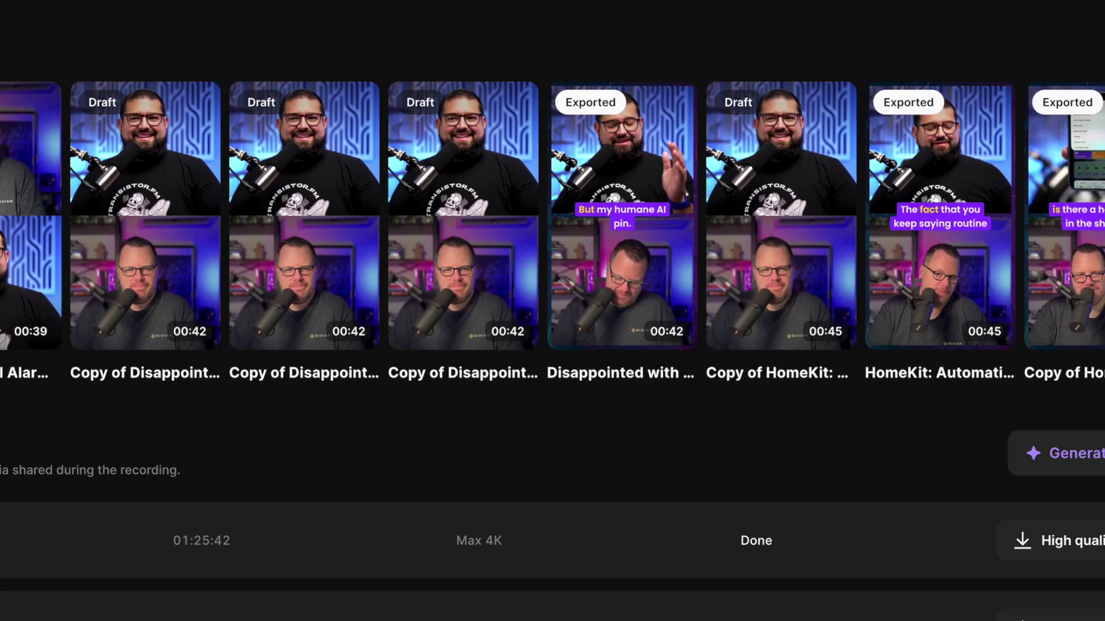
scroll(774, 323, right, 5)
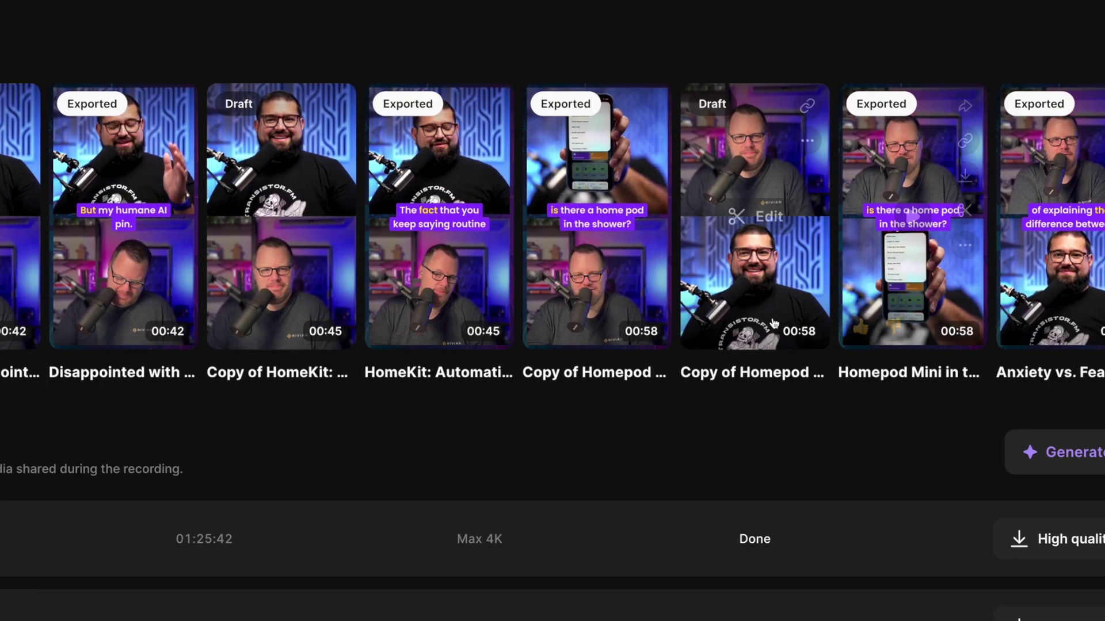
scroll(713, 380, down, 1)
scroll(576, 242, right, 5)
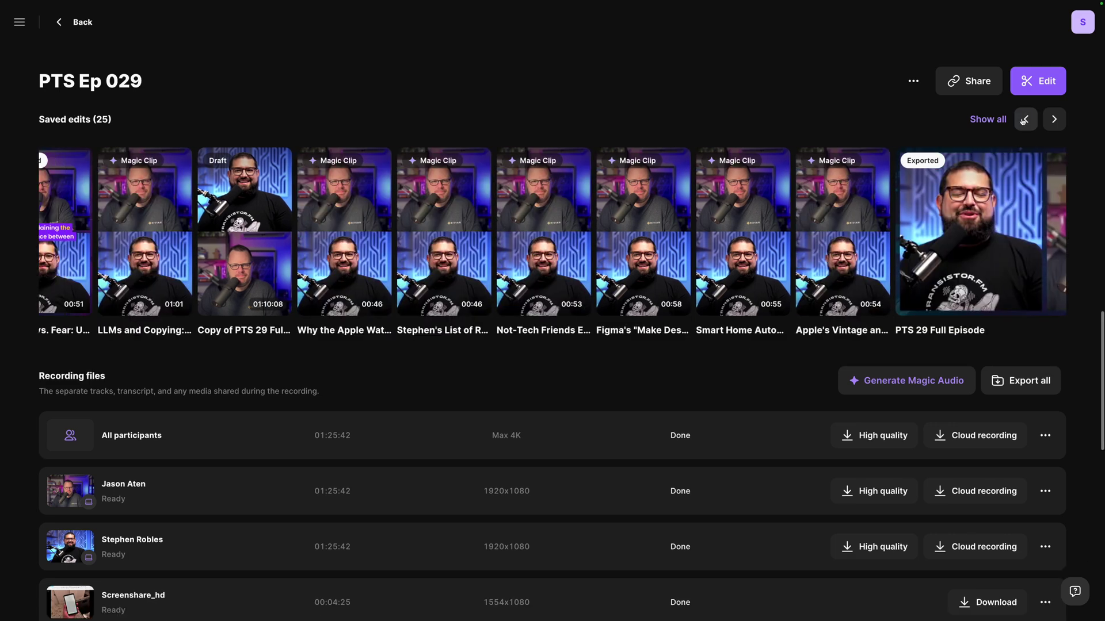